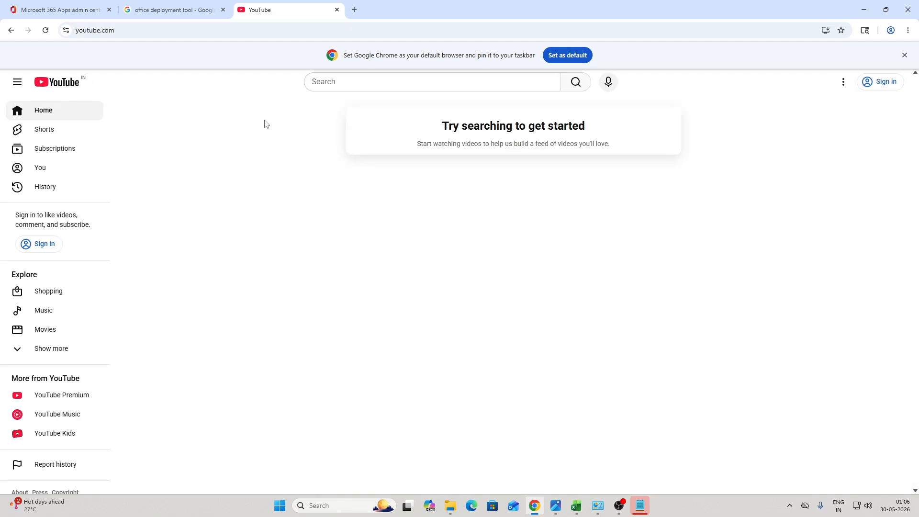
Step: Search YouTube for 'microsoft office 365 installation excel with ashif' and open the Malayalam install video
click(337, 85)
text(e)
key(BackSpace)
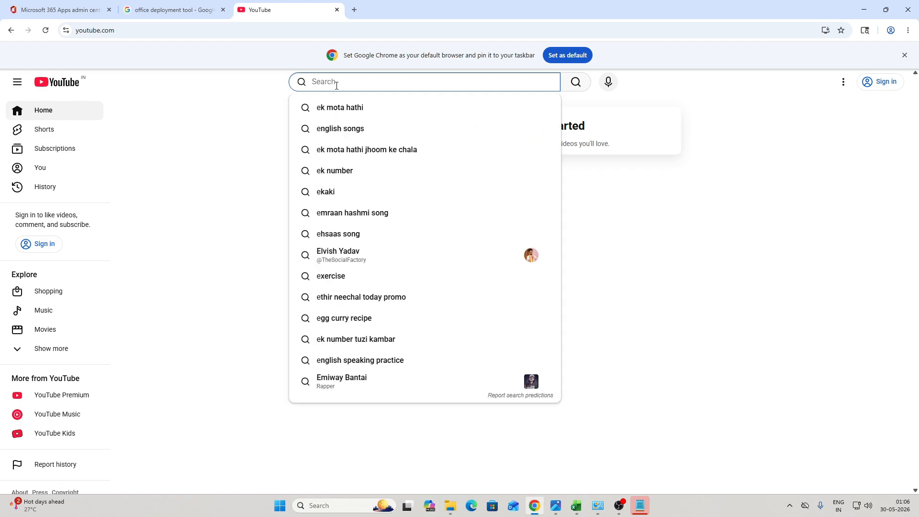
text(microsoft office 35)
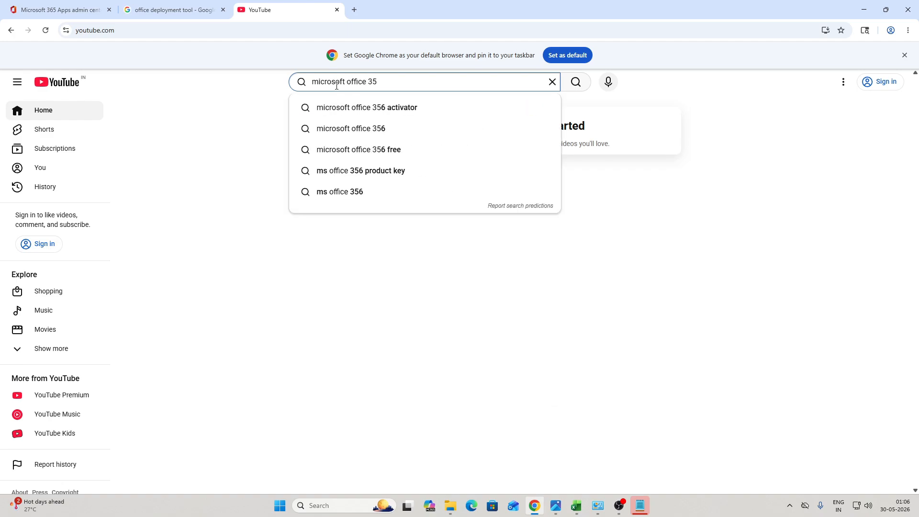
key(BackSpace)
text(65)
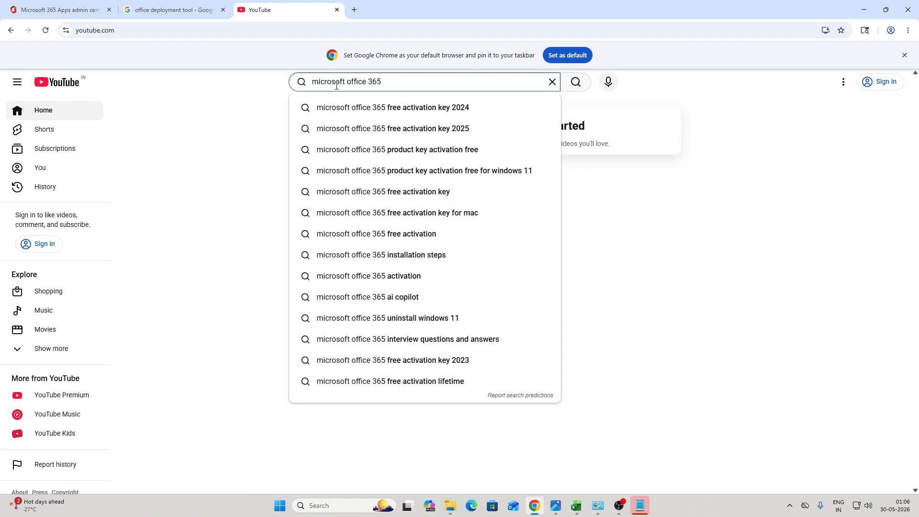
text( installation  exce)
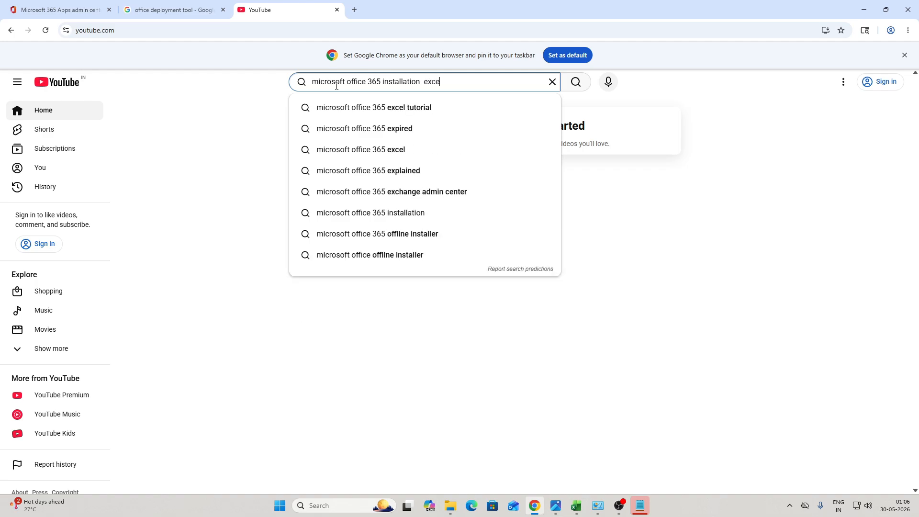
text(l with ashif)
key(Return)
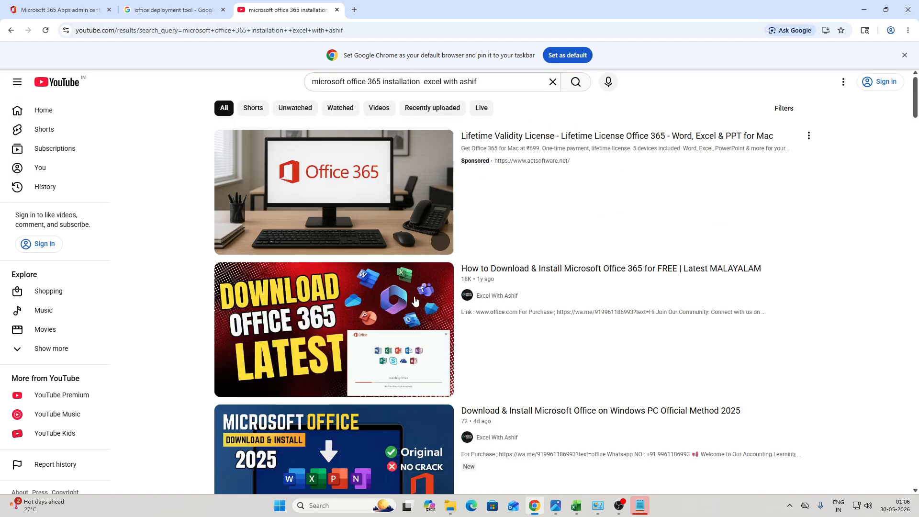
mouse_move(484, 281)
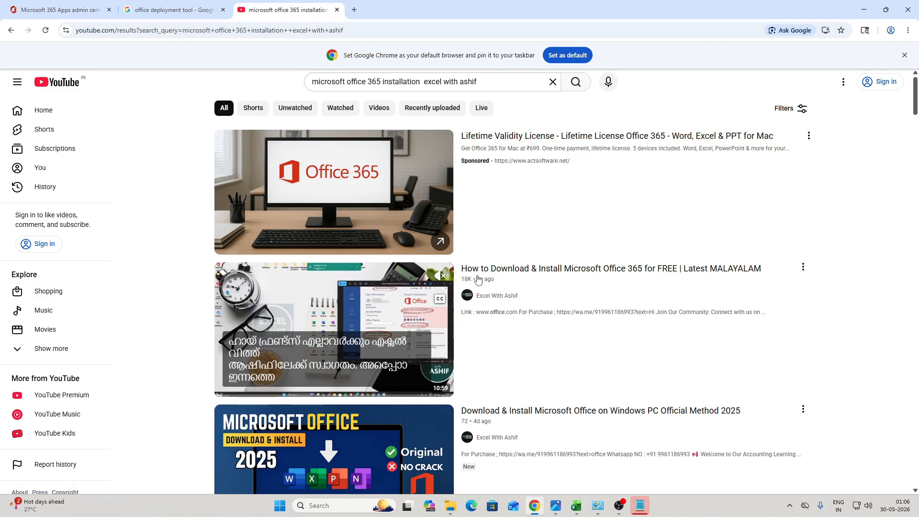
click(477, 277)
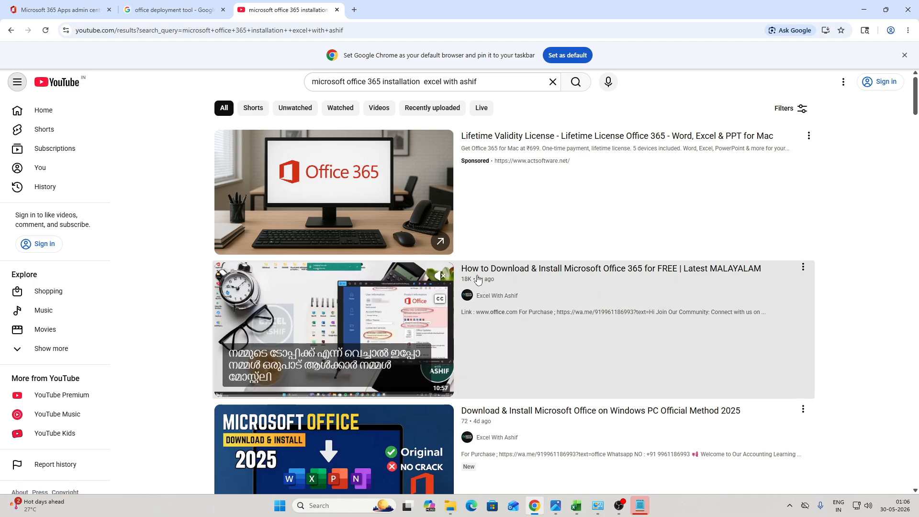
Step: Pause the ad on the Malayalam Office 365 install video and scroll down to its description
click(468, 271)
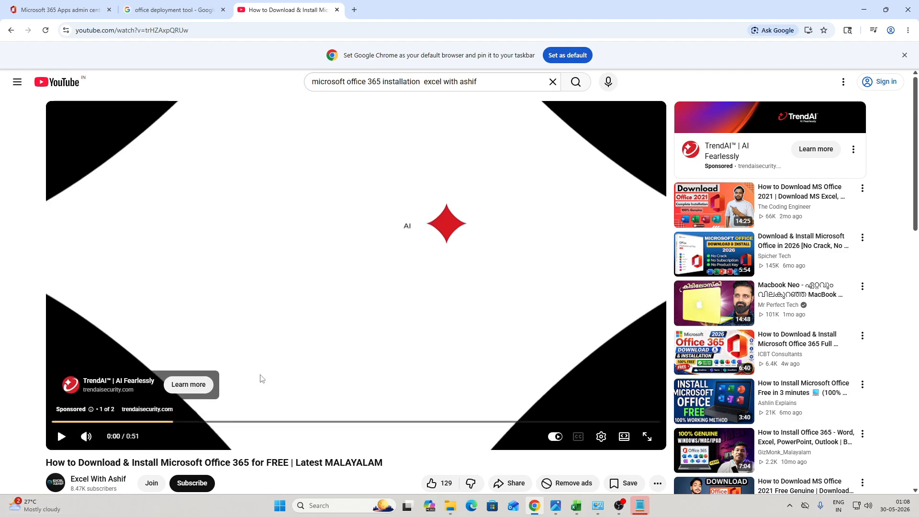
scroll(258, 377, down, 4)
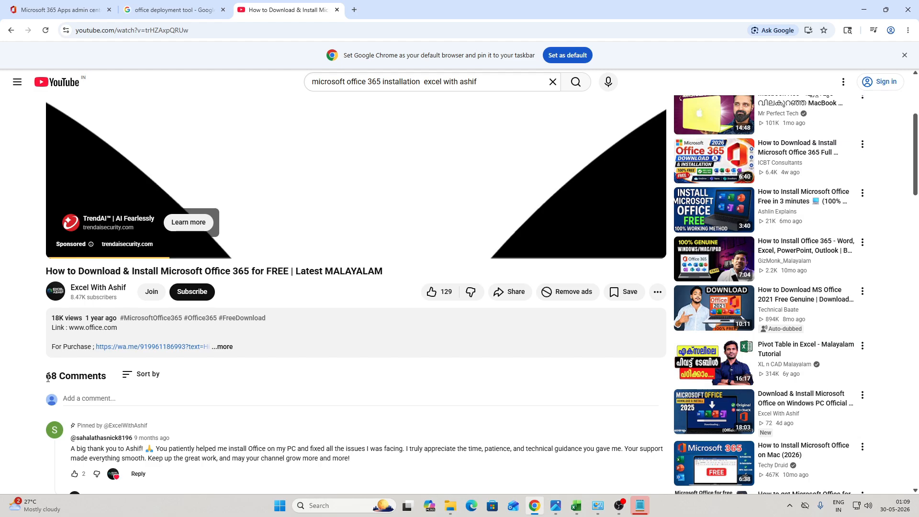
Step: Scroll through the video's comments and back up to the top of the page
scroll(82, 475, down, 5)
scroll(115, 428, up, 1)
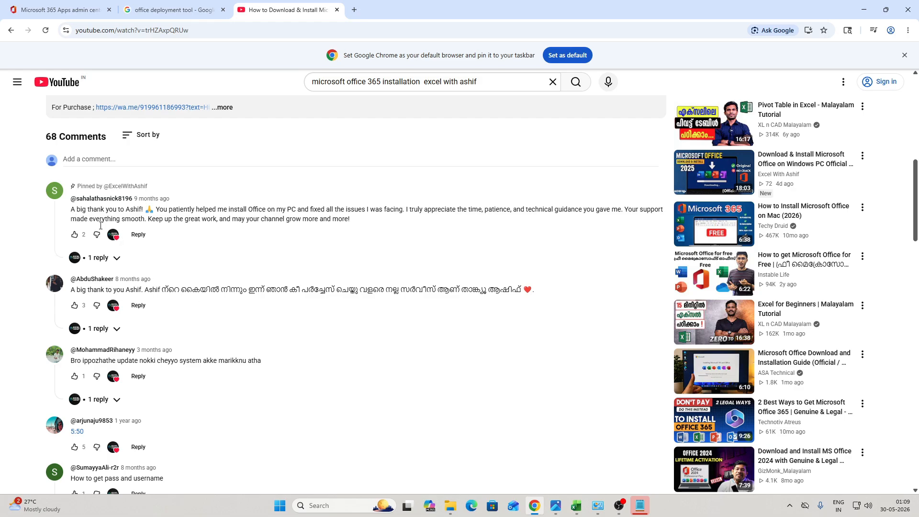
scroll(153, 261, down, 15)
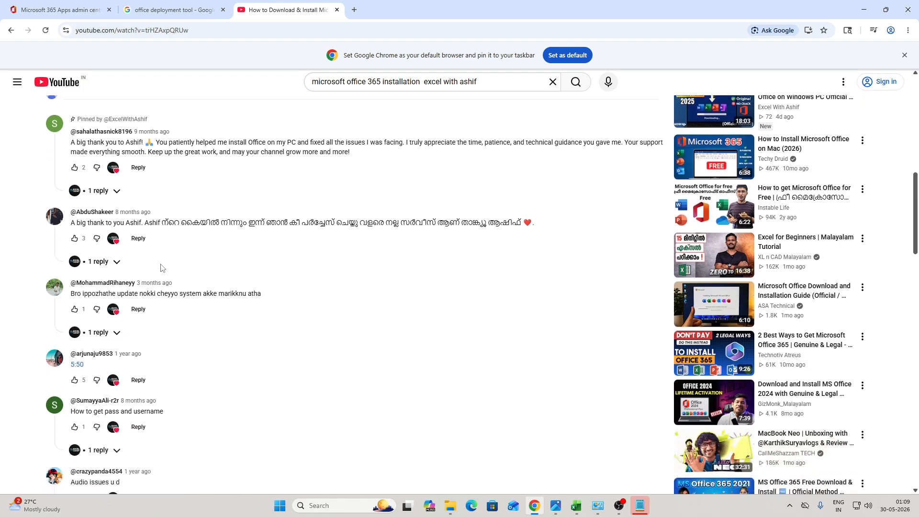
scroll(162, 272, down, 4)
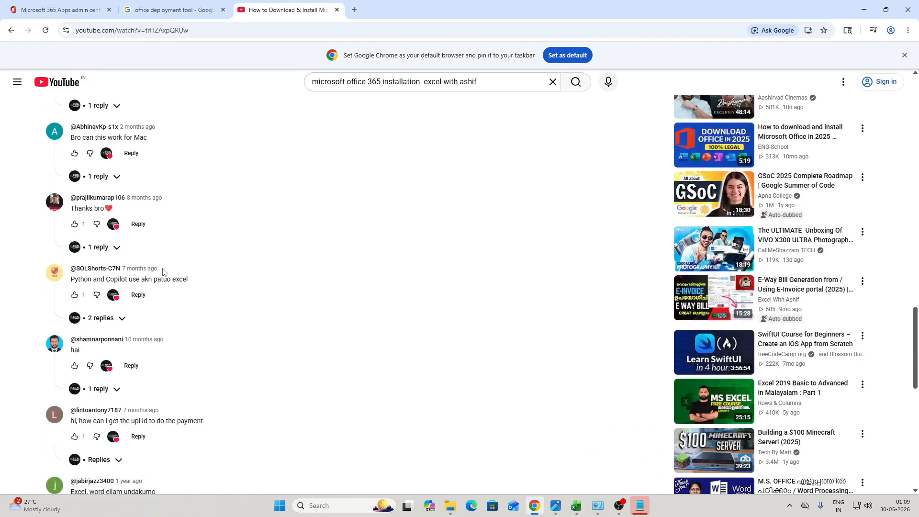
scroll(196, 315, up, 8)
scroll(196, 315, up, 15)
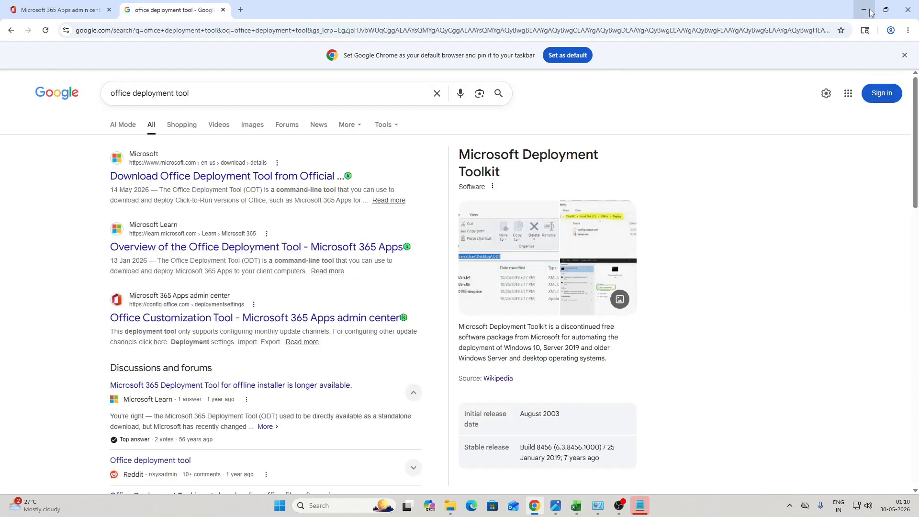
Step: Close the YouTube tab and open the saved activation error screenshot in Photos
click(869, 10)
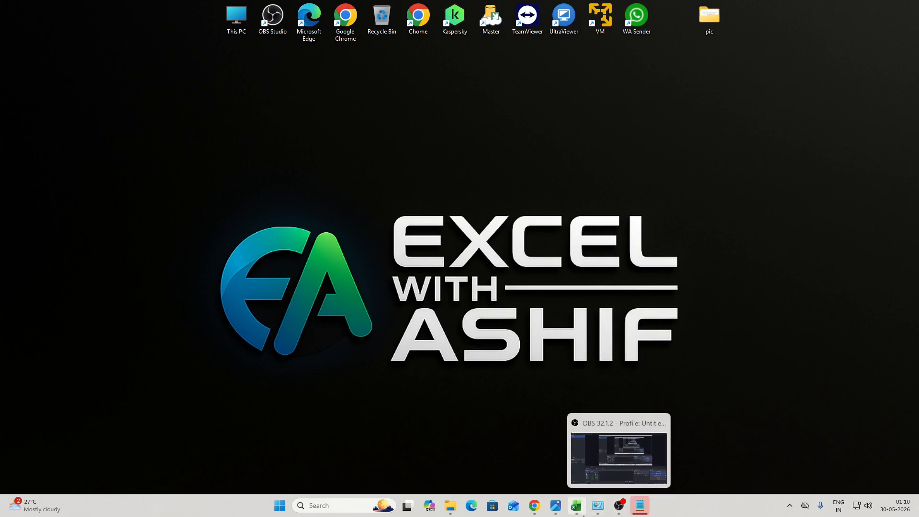
mouse_move(561, 508)
click(555, 455)
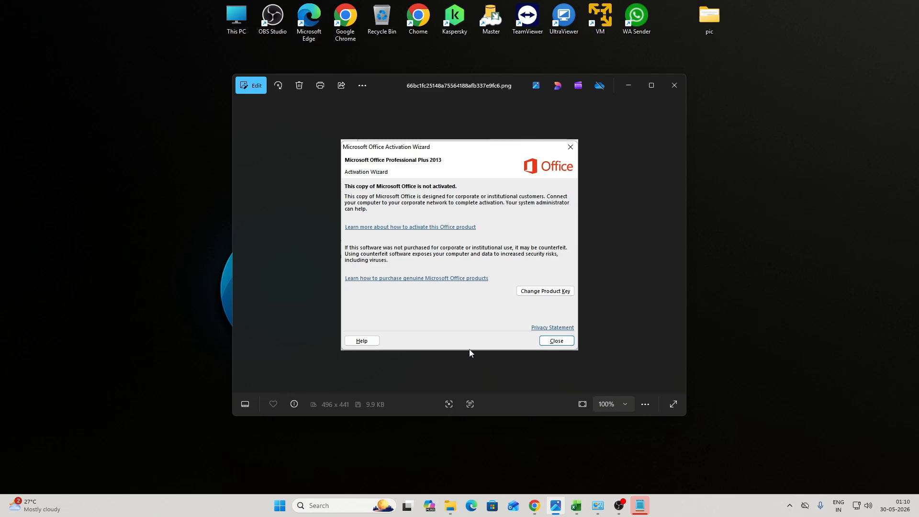
Step: Step through the expired subscription, unlicensed Word account and Excel deactivation screenshots
key(Right)
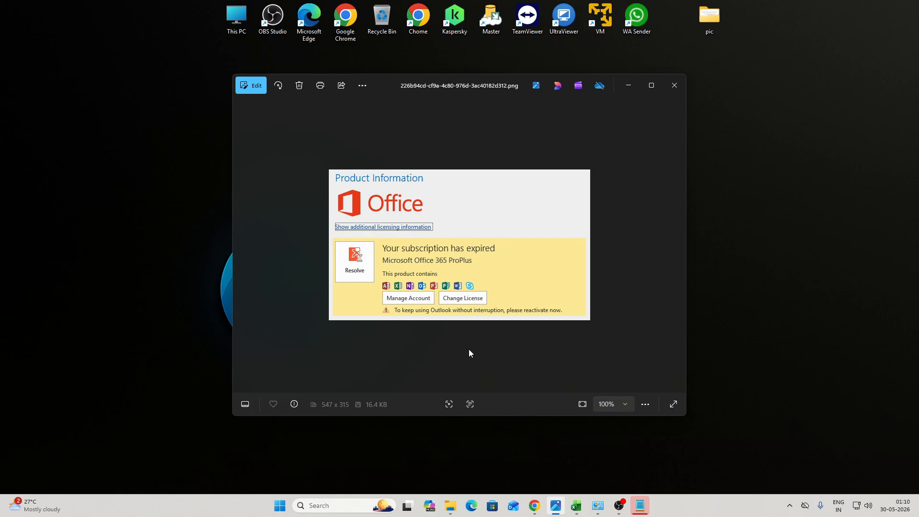
key(Right)
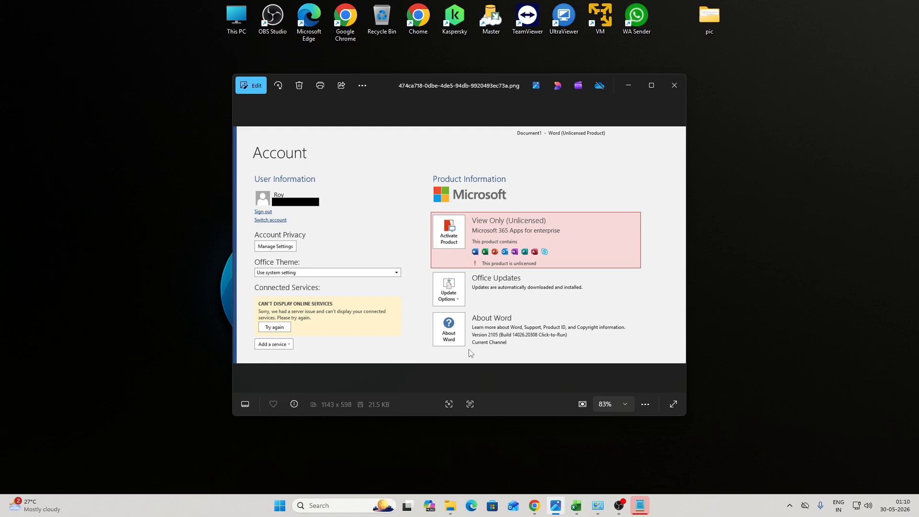
key(Right)
key(Right)
key(Right)
key(Right)
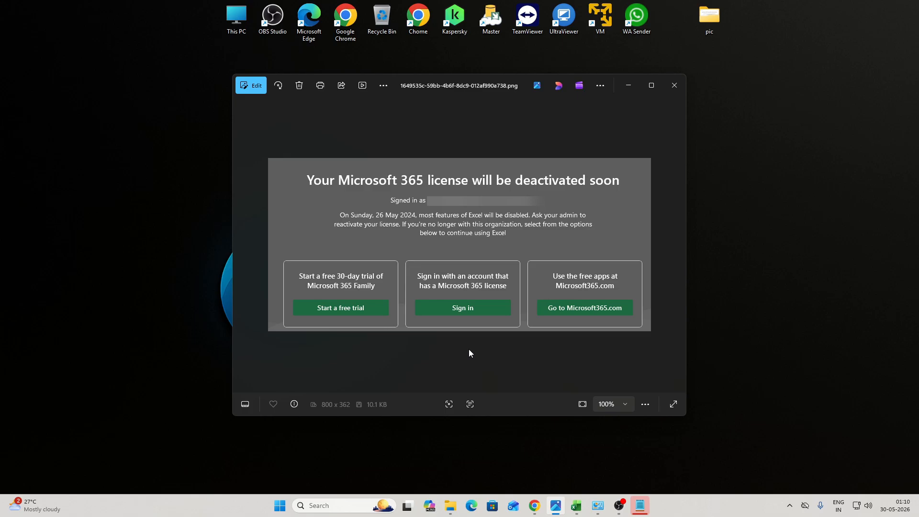
Step: Minimize Photos, bring up Excel's Book1 and show that Notes and editing are locked
click(629, 90)
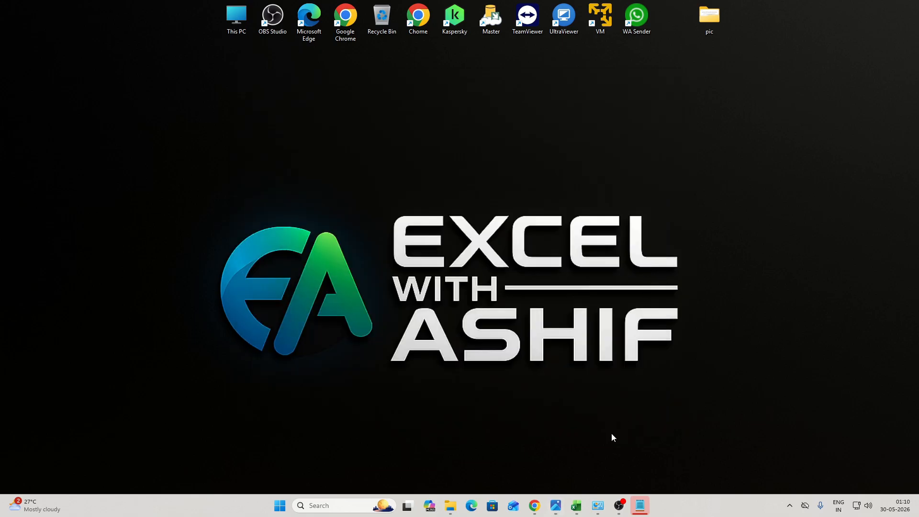
click(575, 505)
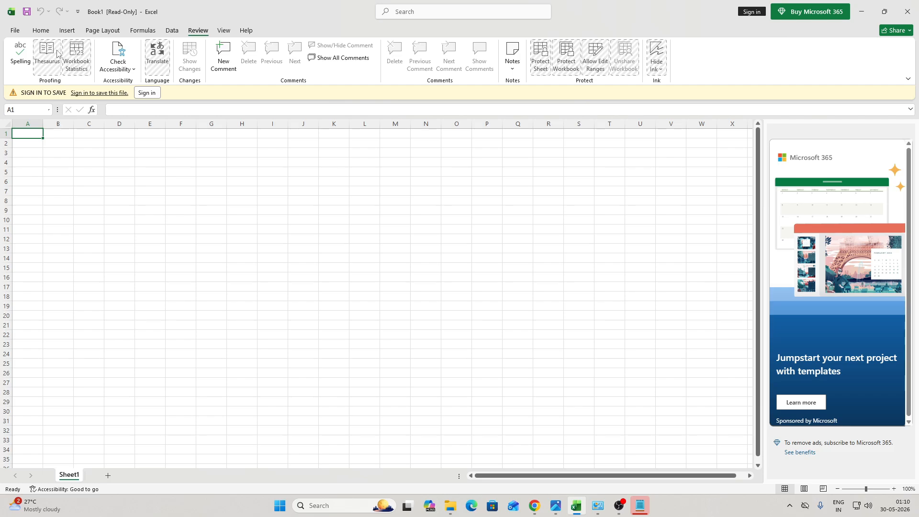
click(518, 72)
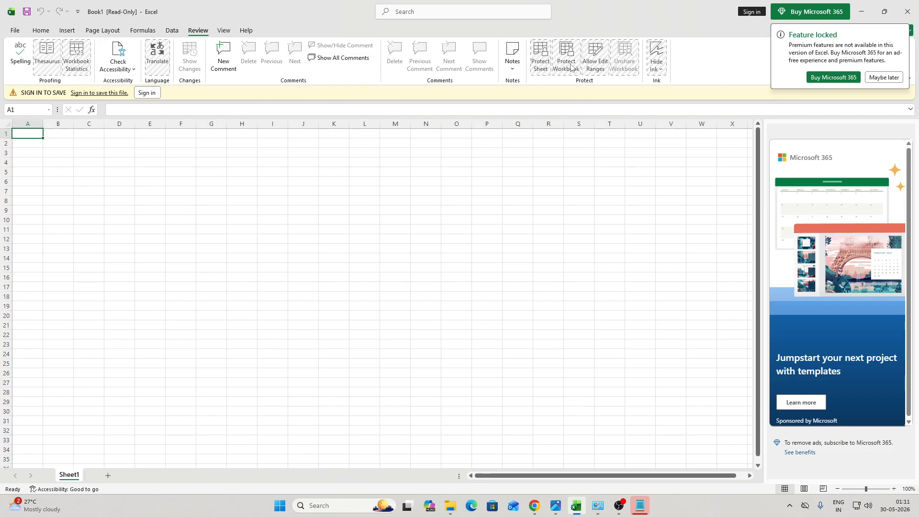
click(42, 37)
click(81, 164)
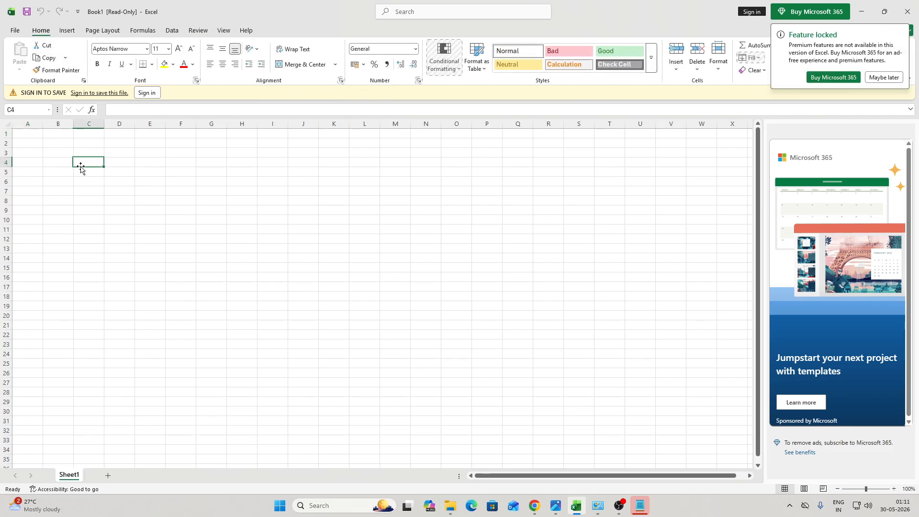
drag(242, 220, 306, 241)
drag(303, 268, 244, 307)
click(149, 249)
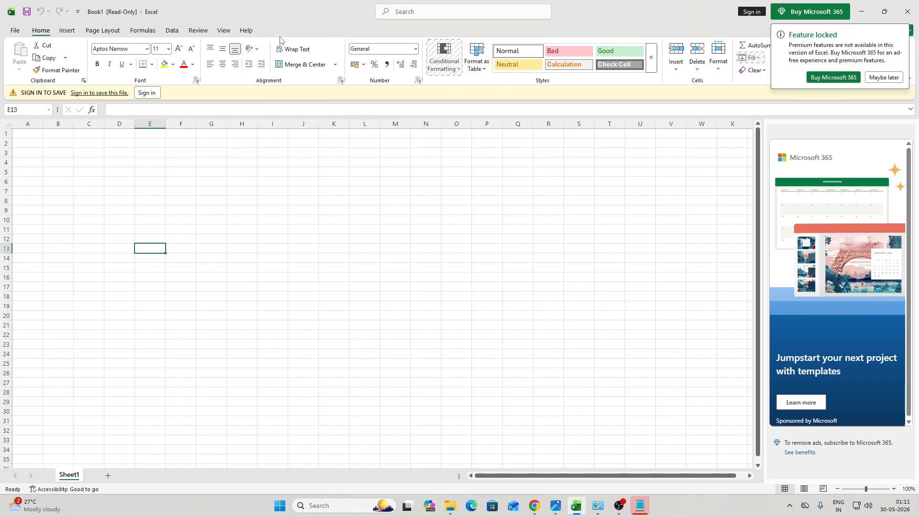
Step: Try Buy Microsoft 365 from the View ribbon, dismiss the sign-in prompt and close Excel
click(224, 30)
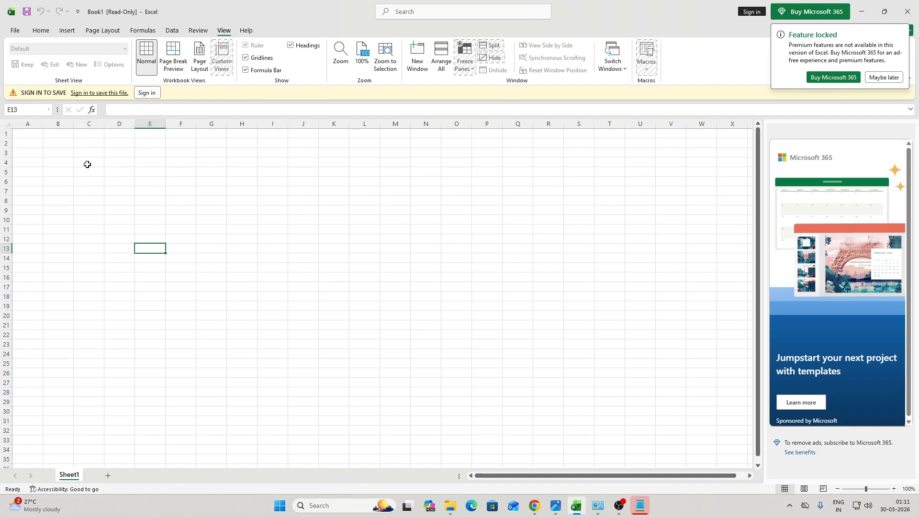
click(819, 14)
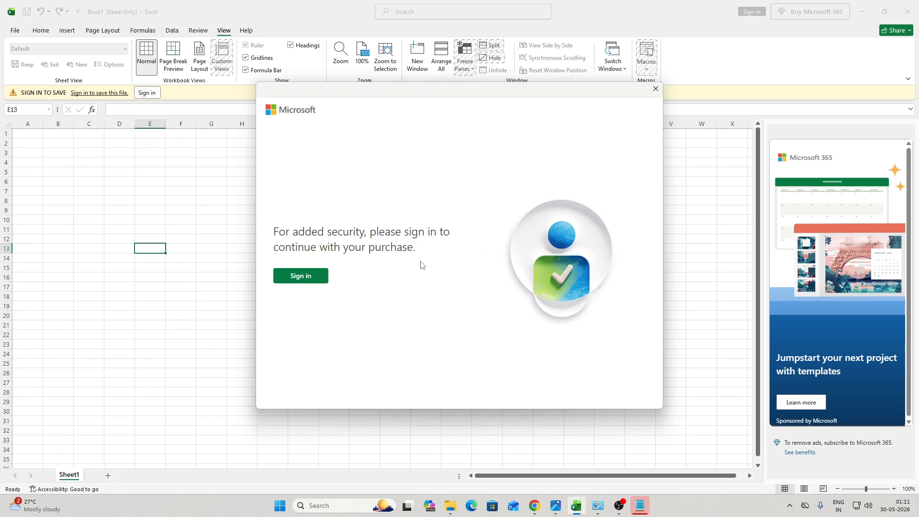
click(656, 88)
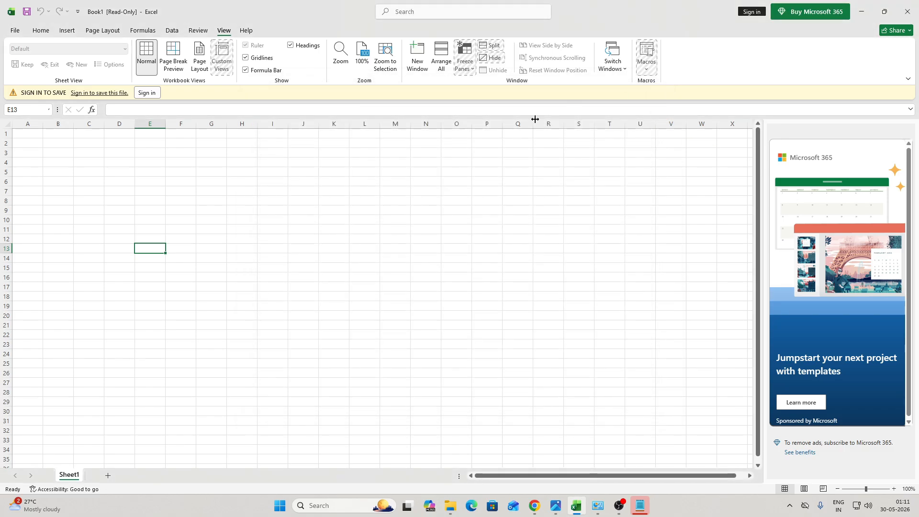
click(907, 11)
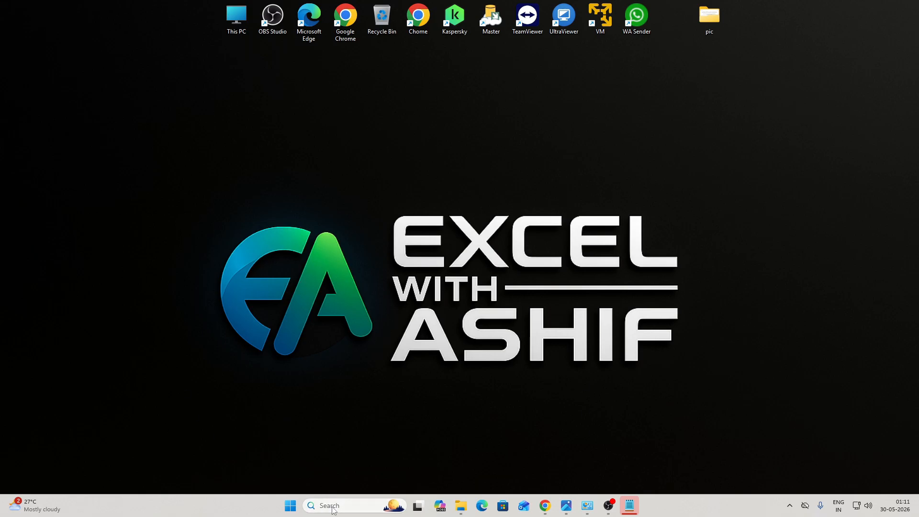
Step: Open Control Panel via Start search 'con', toggling between large icons and category view
click(291, 506)
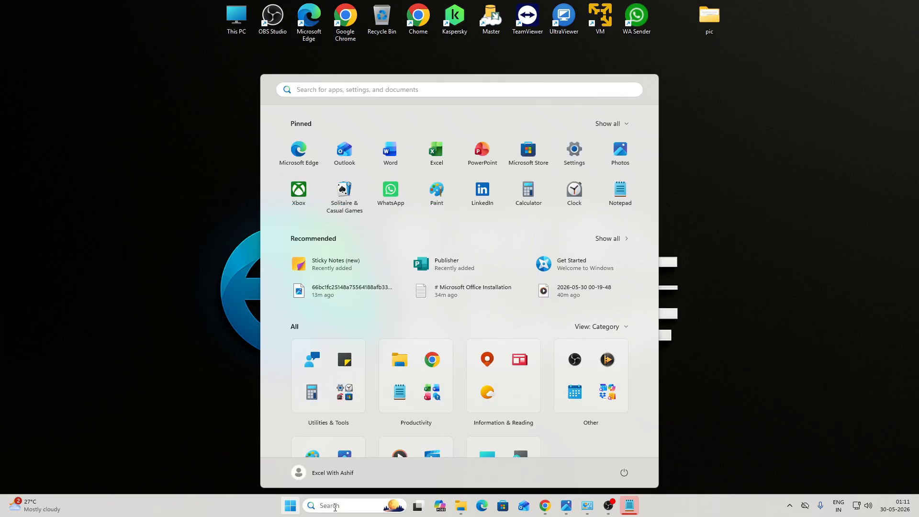
text(con)
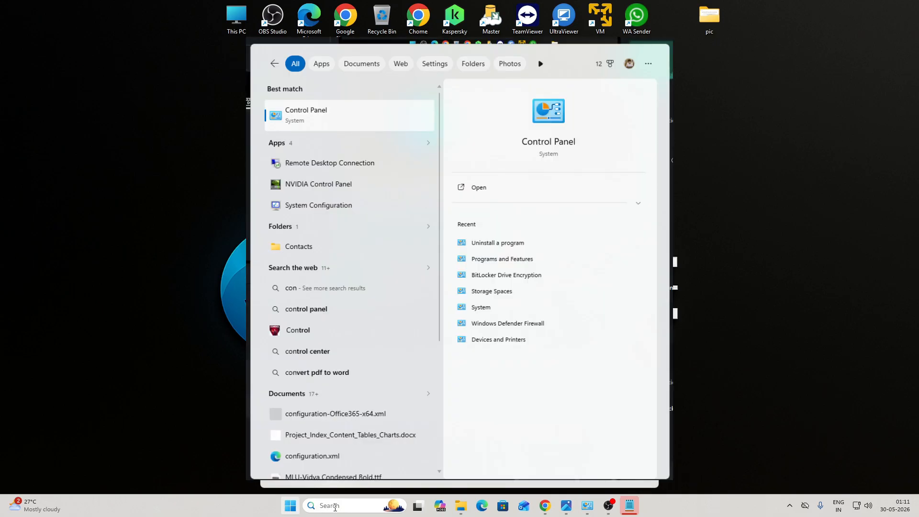
key(Return)
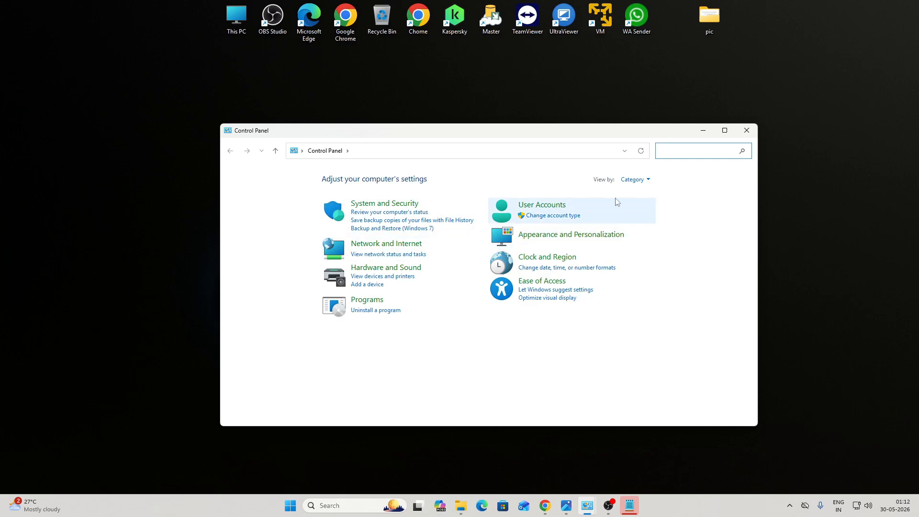
click(633, 180)
click(648, 207)
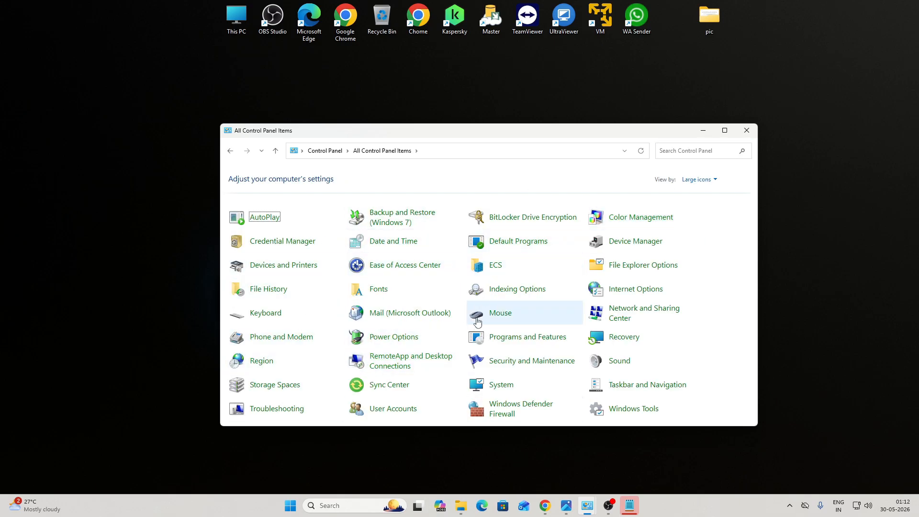
click(697, 179)
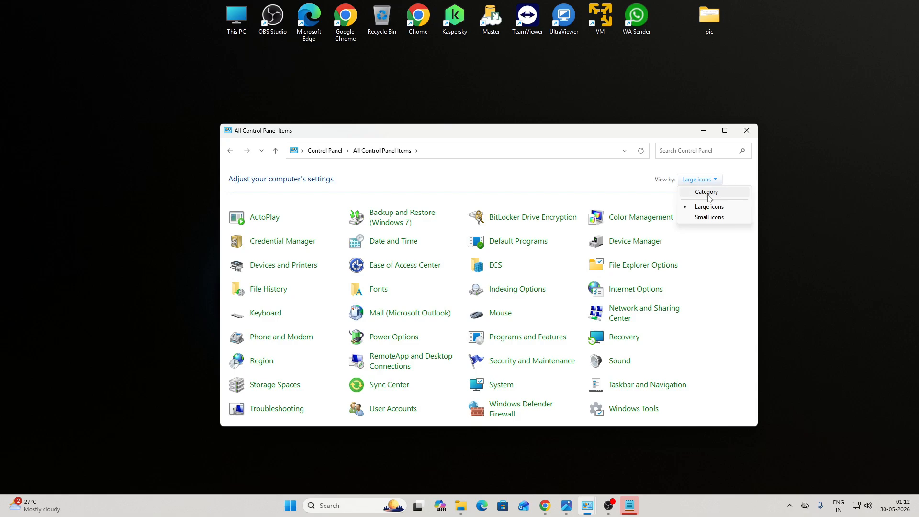
click(706, 192)
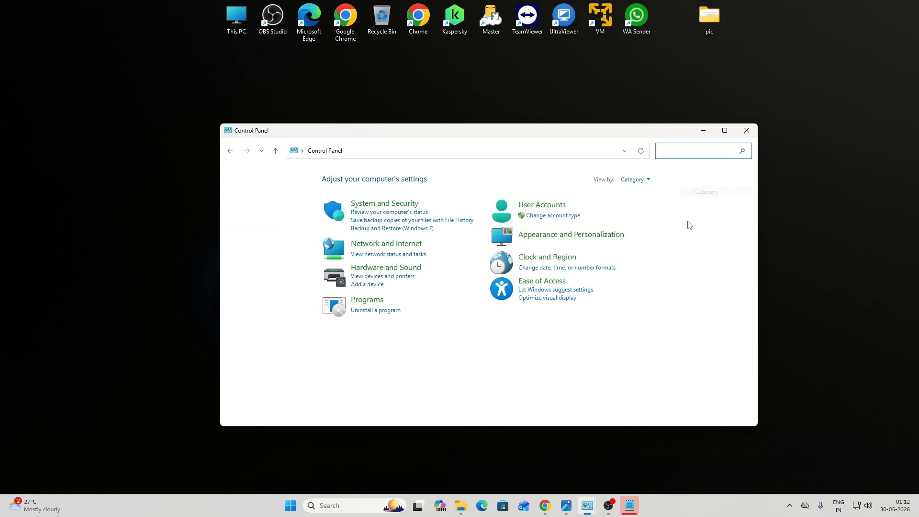
Step: Filter installed programs for 'micros' and uninstall Microsoft 365 - en-us
click(375, 311)
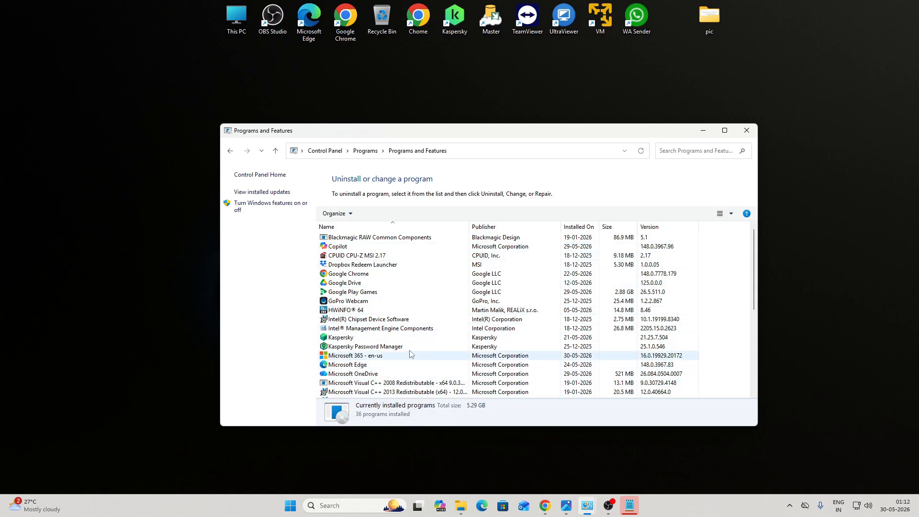
click(677, 151)
text(m)
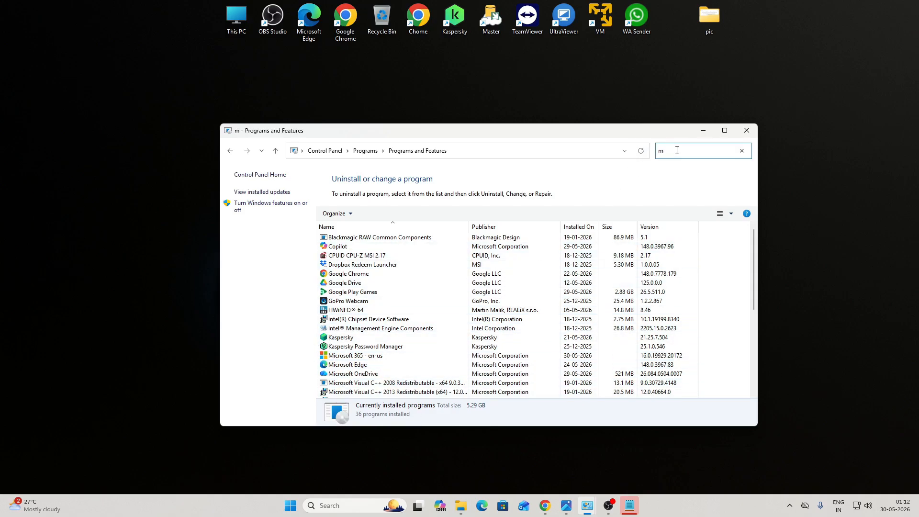
text(icros)
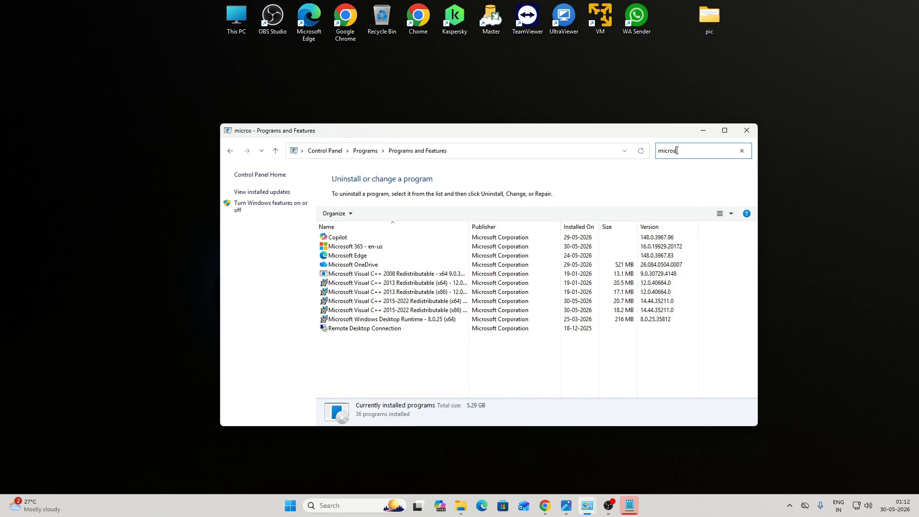
click(365, 246)
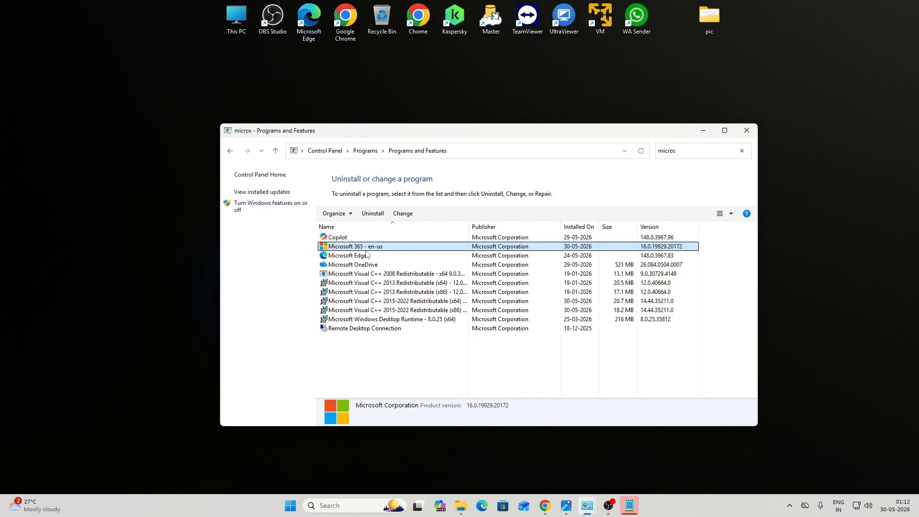
right_click(369, 250)
click(393, 257)
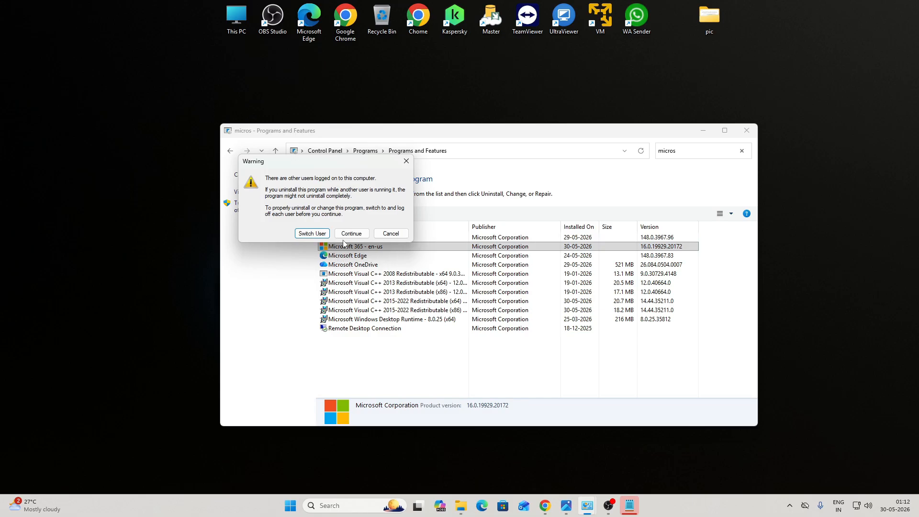
click(348, 235)
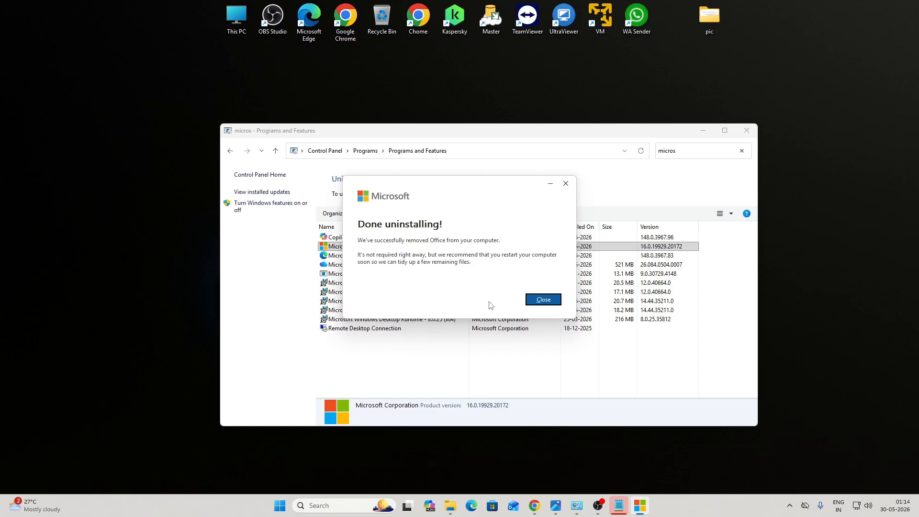
click(552, 304)
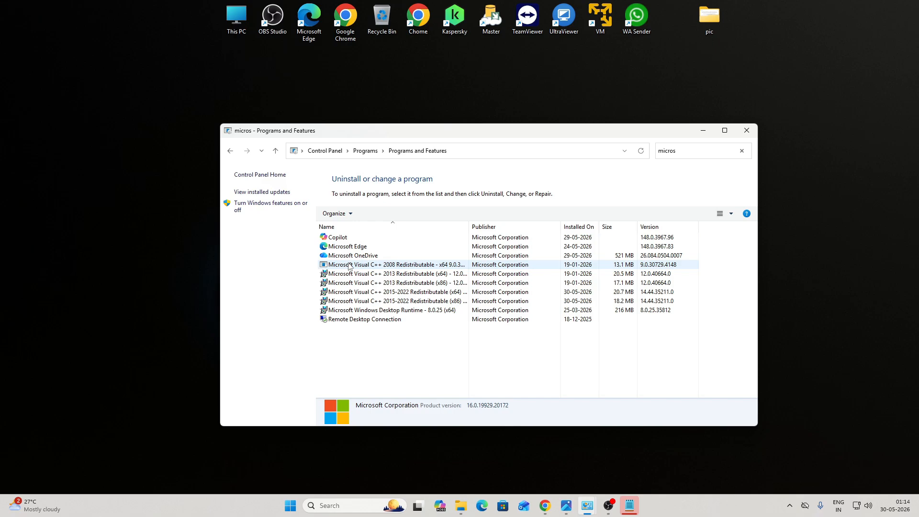
Step: Close Programs and Features and return to Chrome's Microsoft 365 Apps admin center tab
click(747, 130)
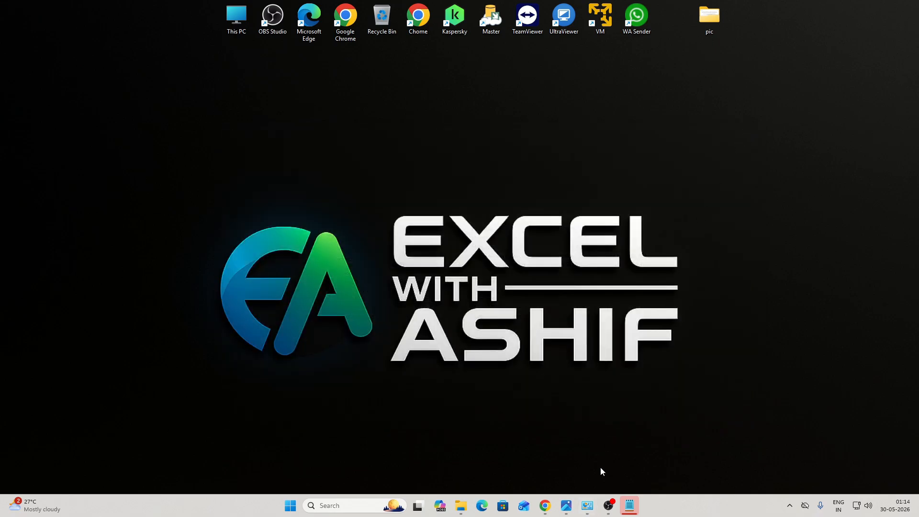
click(545, 505)
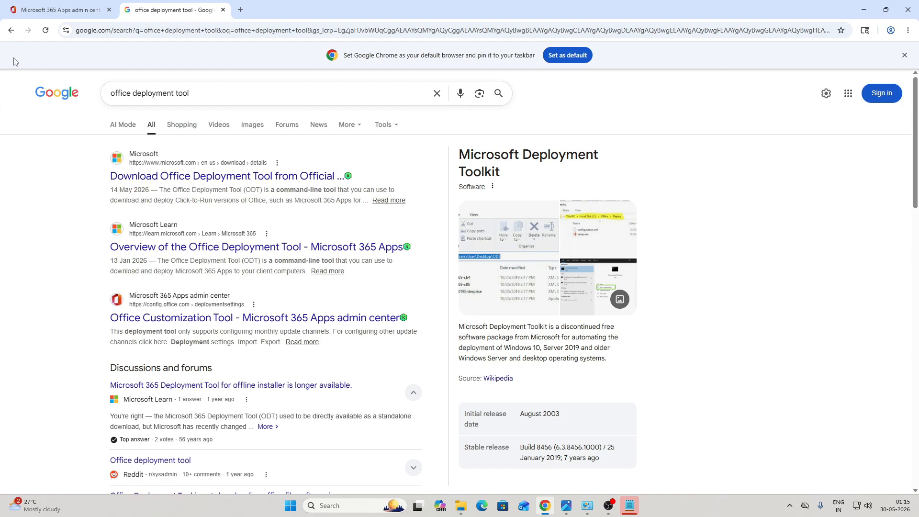
click(7, 5)
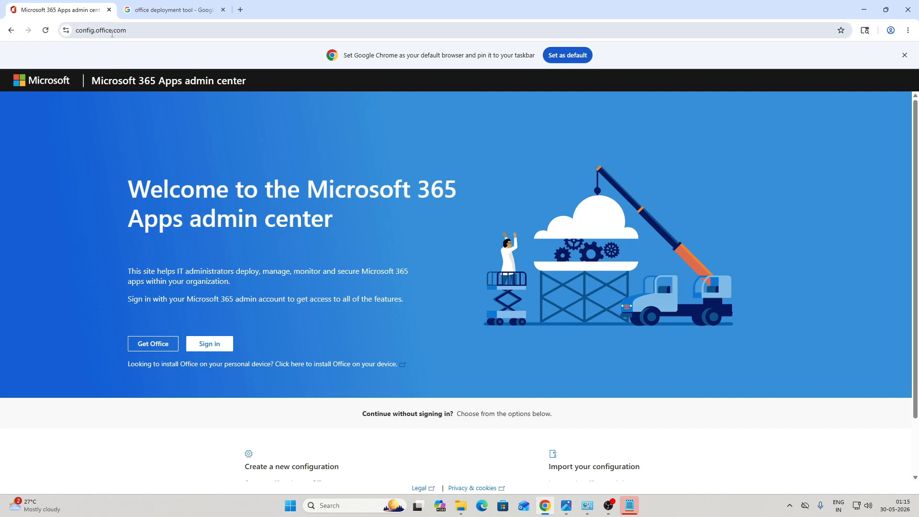
Step: Scroll to 'Create a new configuration' on config.office.com and start a new configuration
click(138, 30)
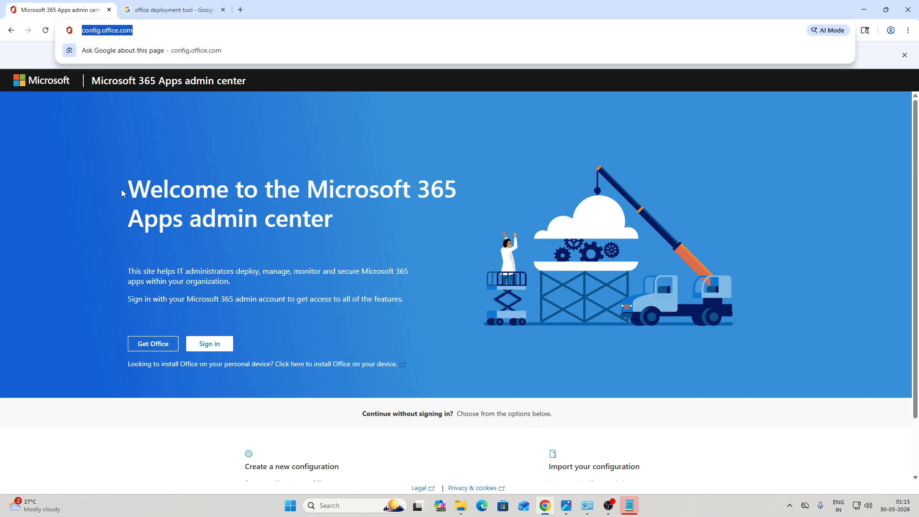
scroll(198, 365, down, 1)
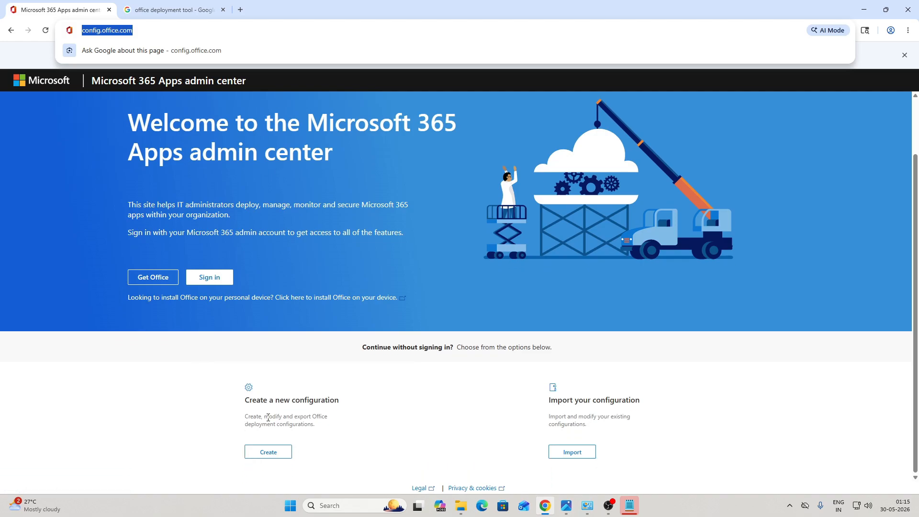
drag(245, 404, 349, 402)
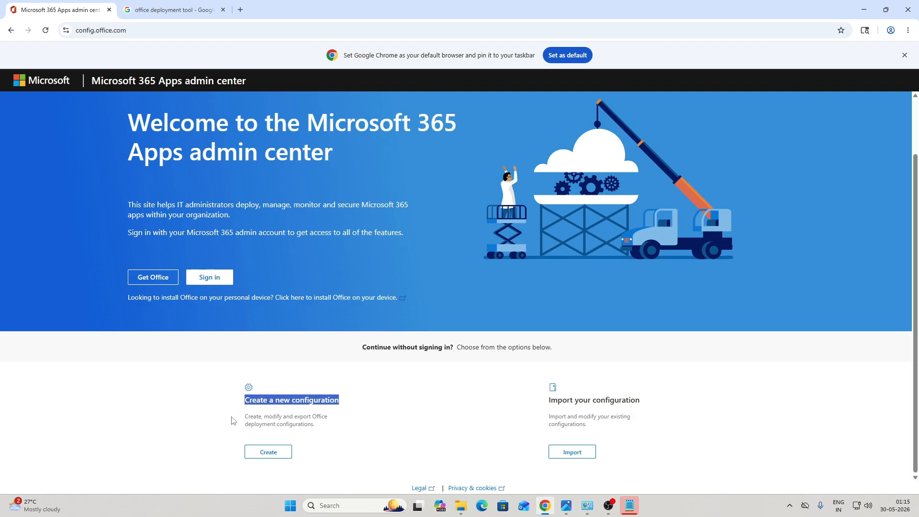
click(262, 452)
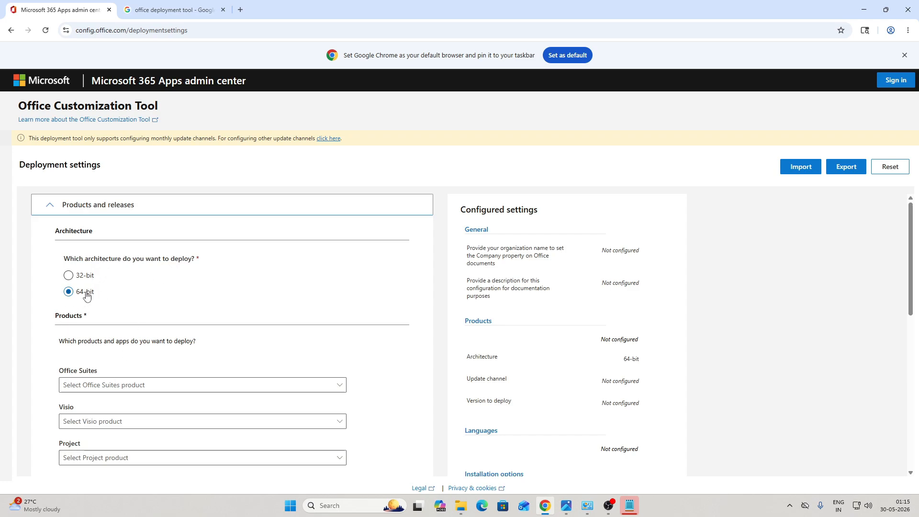
Step: Choose Office LTSC Professional Plus 2024 - Volume License and keep the Latest version
scroll(115, 326, down, 3)
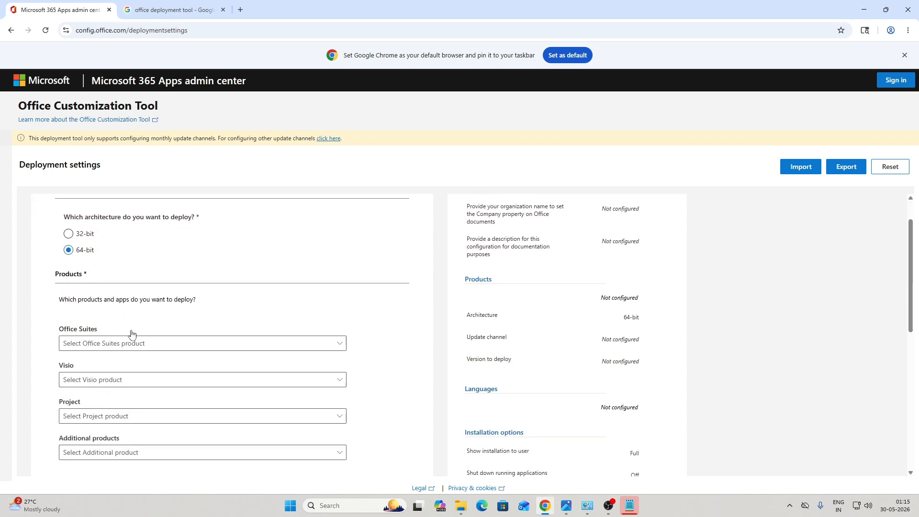
scroll(123, 286, up, 1)
click(123, 289)
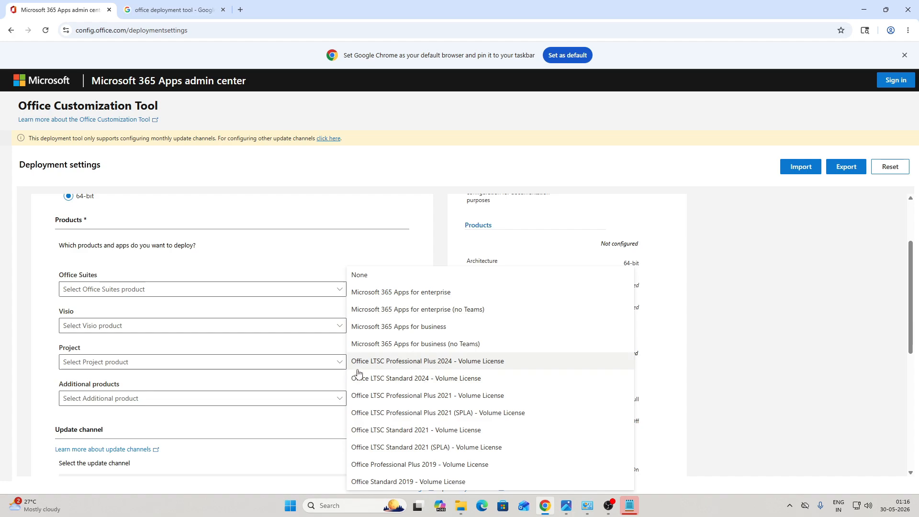
click(458, 367)
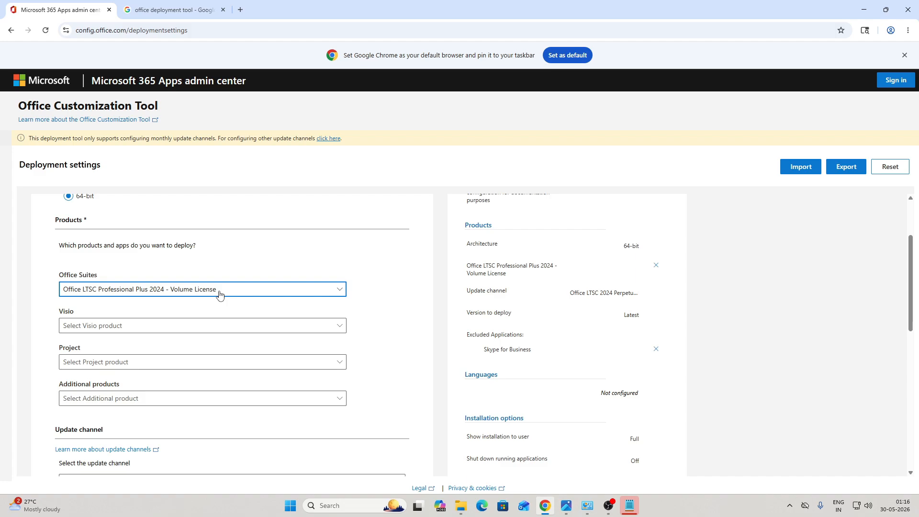
scroll(243, 328, down, 3)
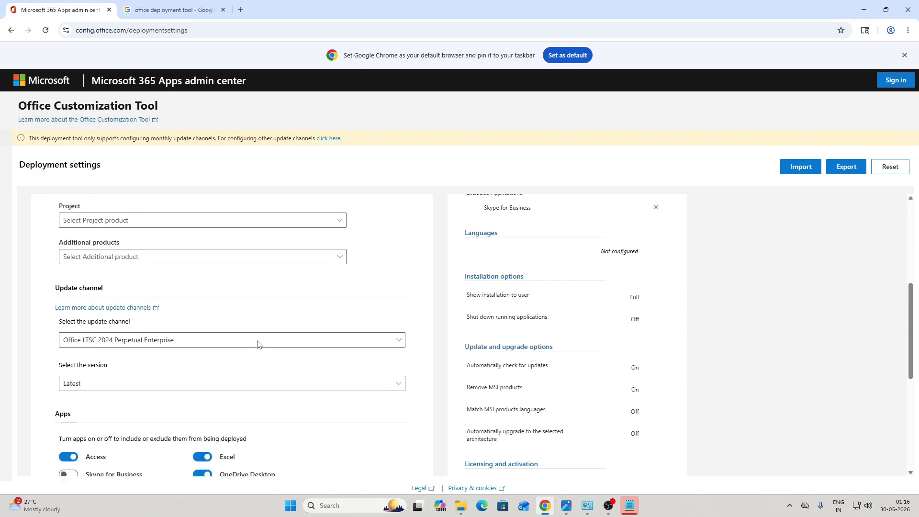
scroll(150, 373, down, 1)
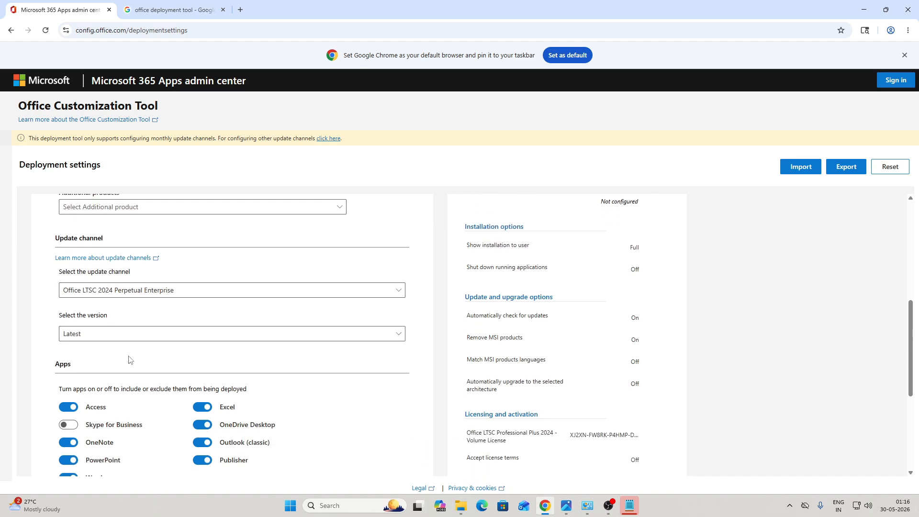
click(106, 340)
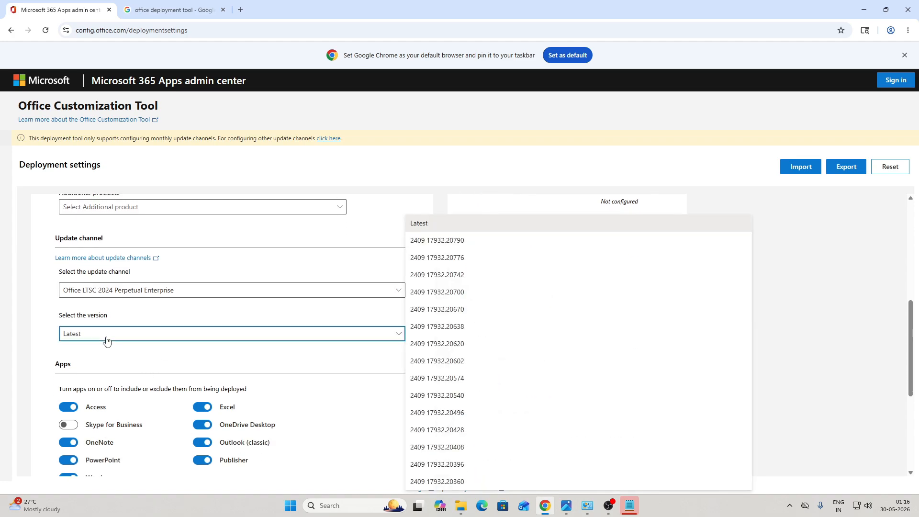
click(107, 340)
click(106, 340)
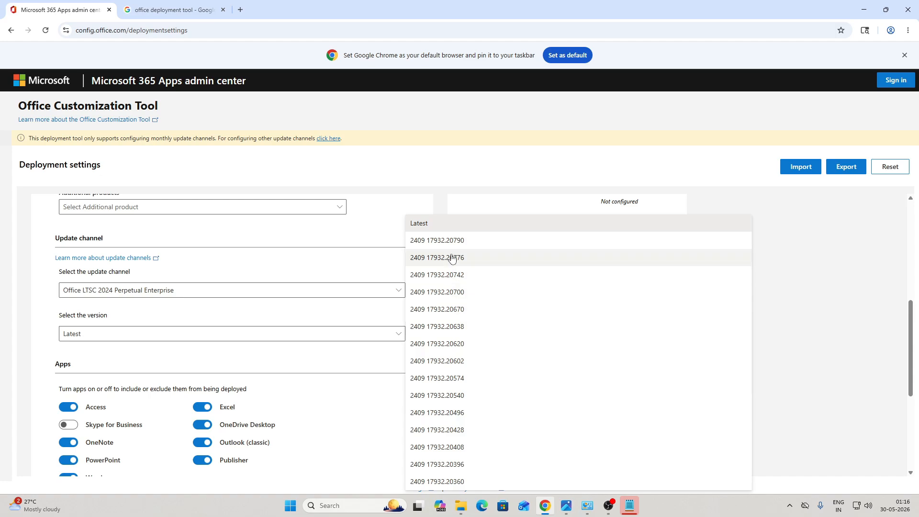
click(152, 335)
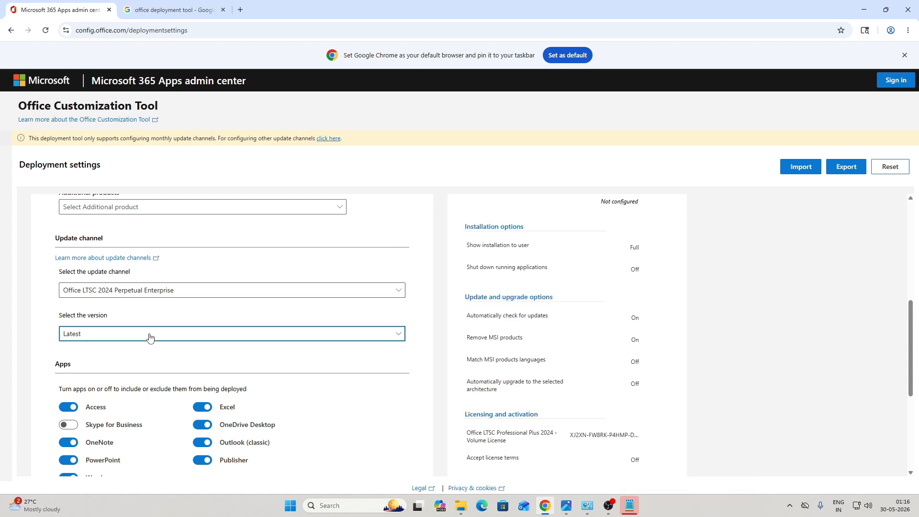
Step: Exclude OneNote, OneDrive Desktop and Publisher from the deployed apps
scroll(63, 338, down, 3)
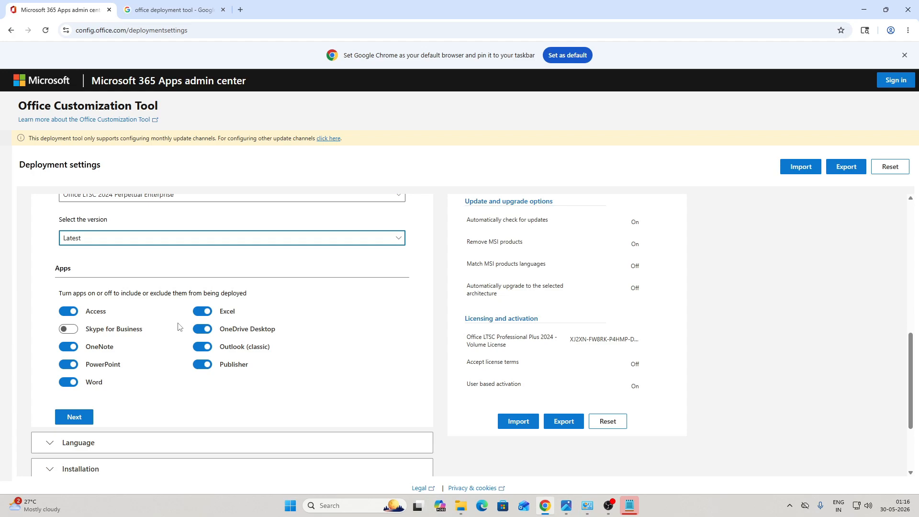
click(69, 346)
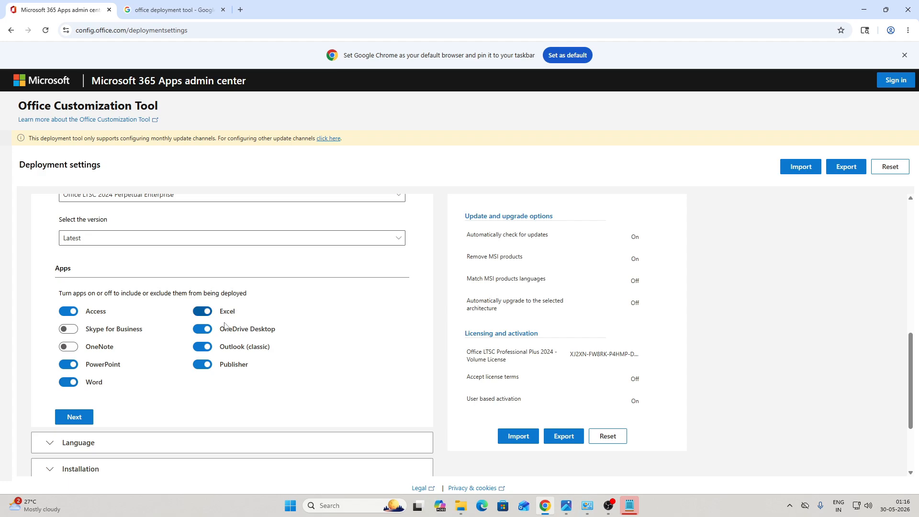
click(203, 329)
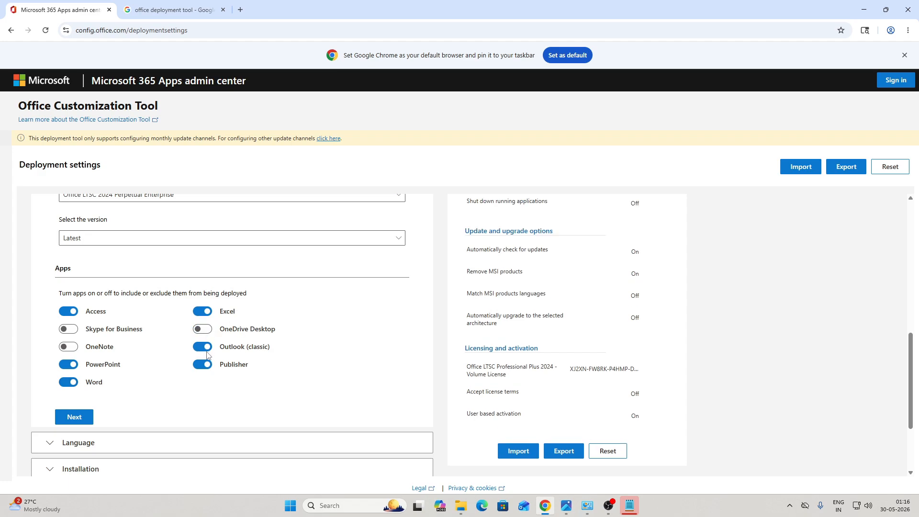
click(206, 365)
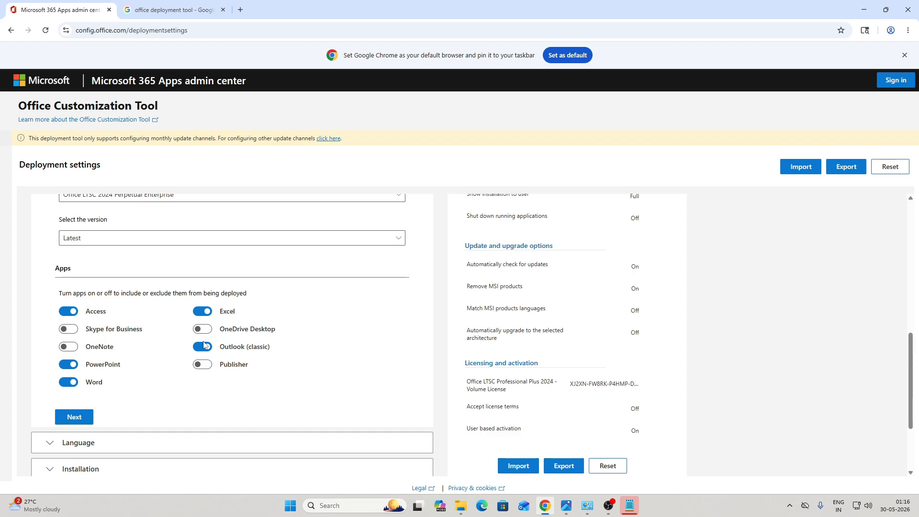
click(85, 418)
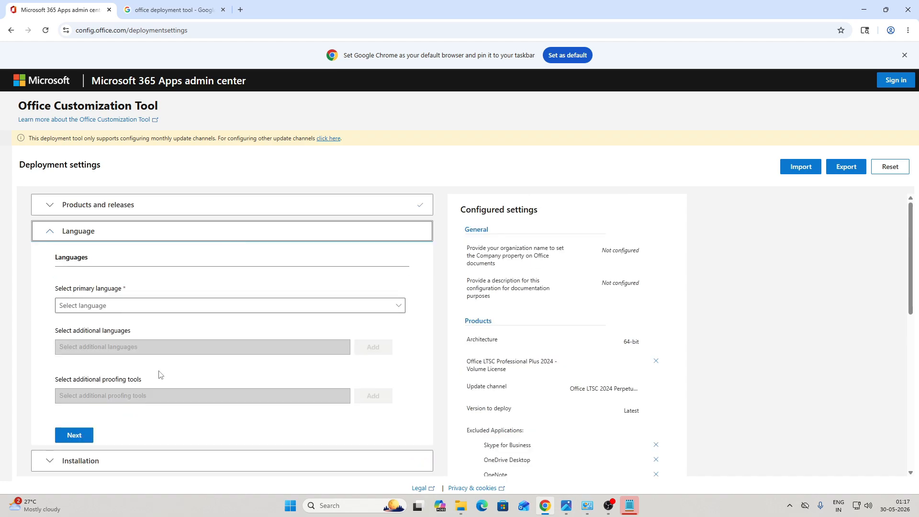
Step: Set the primary language to English (United Kingdom)
click(168, 307)
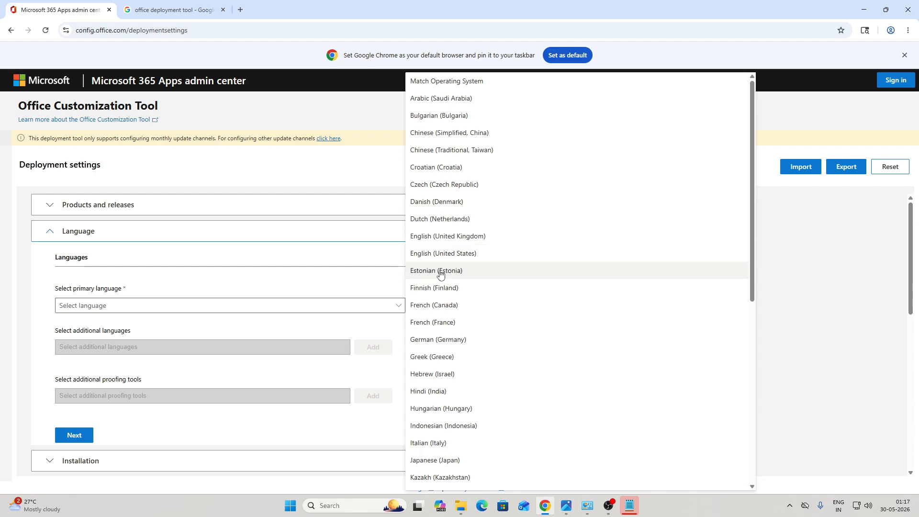
scroll(440, 273, down, 4)
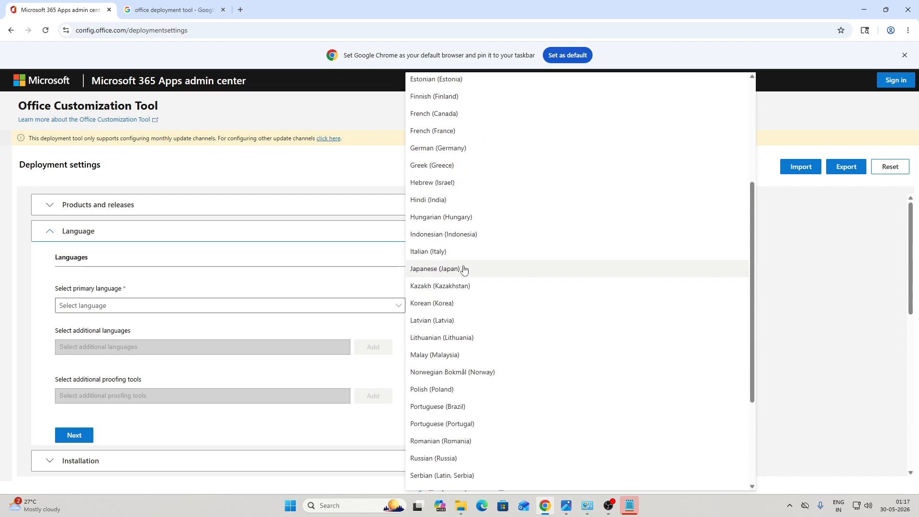
scroll(467, 267, up, 4)
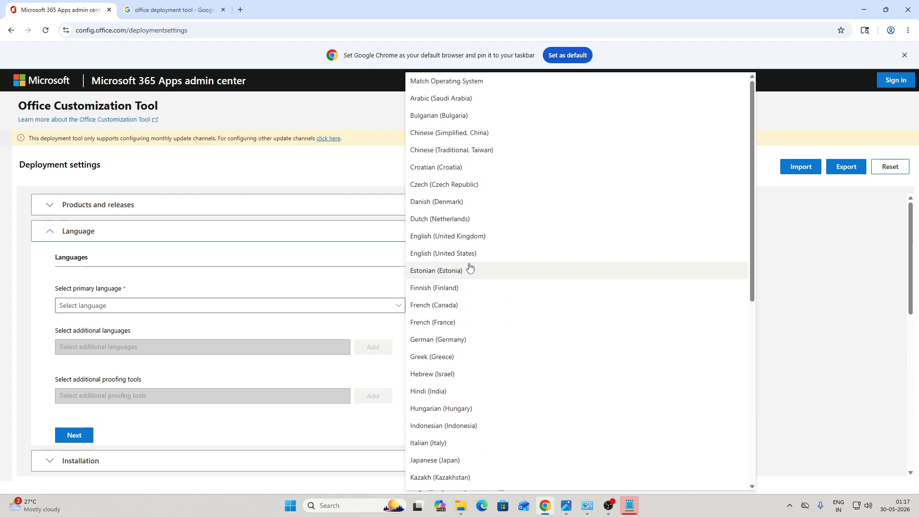
click(455, 237)
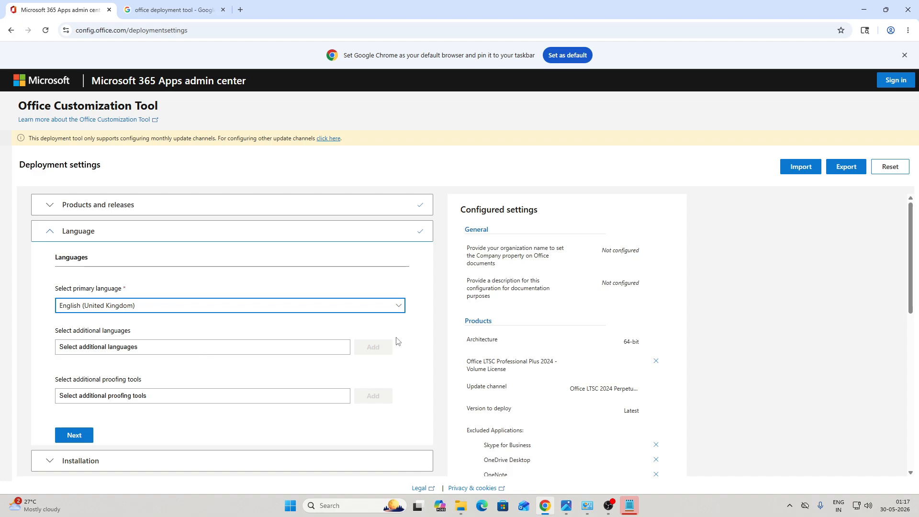
Step: Start exporting the configuration with Office Open XML formats as the default file format
click(841, 168)
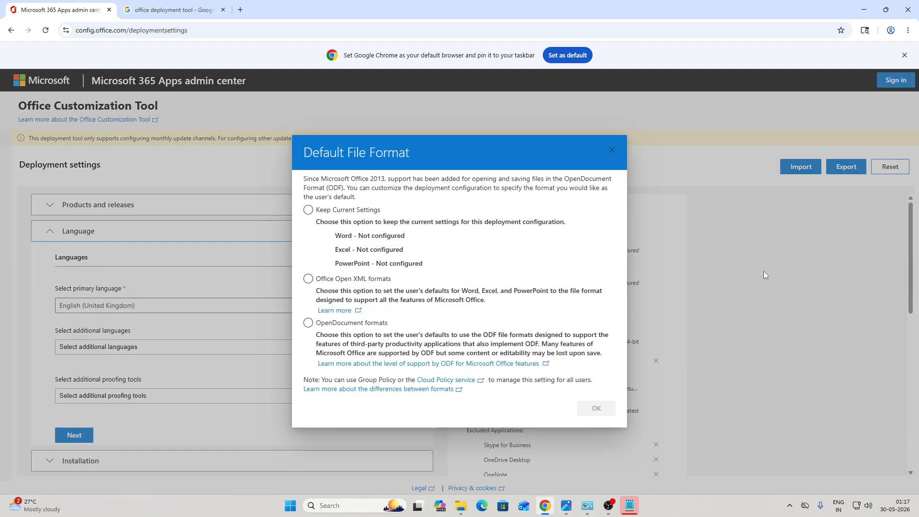
click(328, 280)
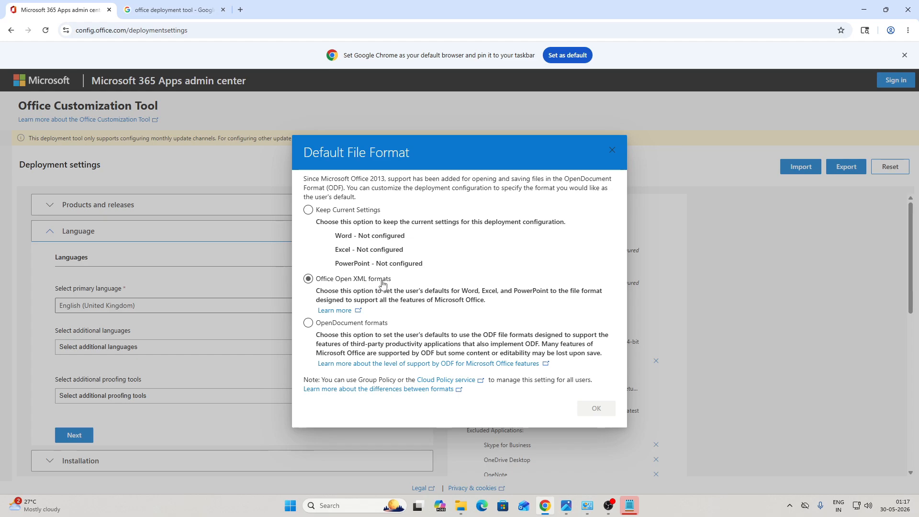
click(318, 281)
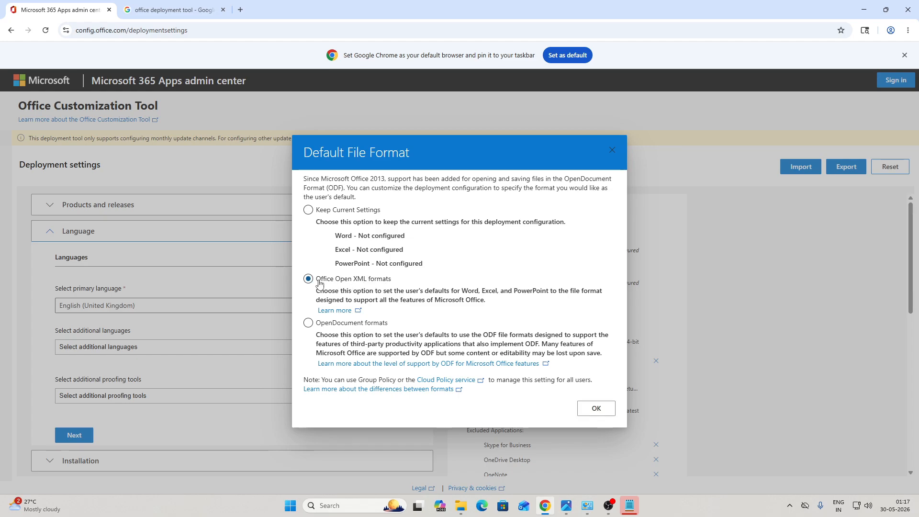
click(595, 408)
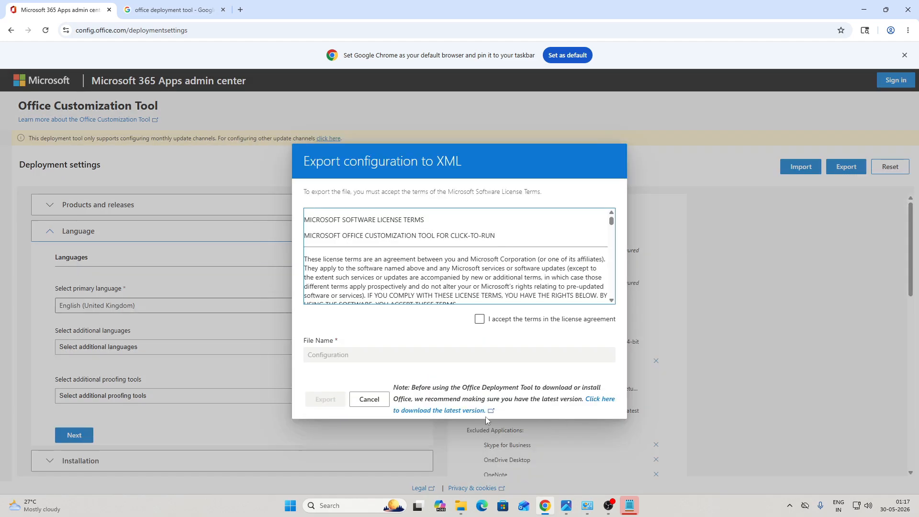
Step: Accept the license terms, export the configuration, and confirm Configuration.xml (1,208 B) downloaded
click(479, 319)
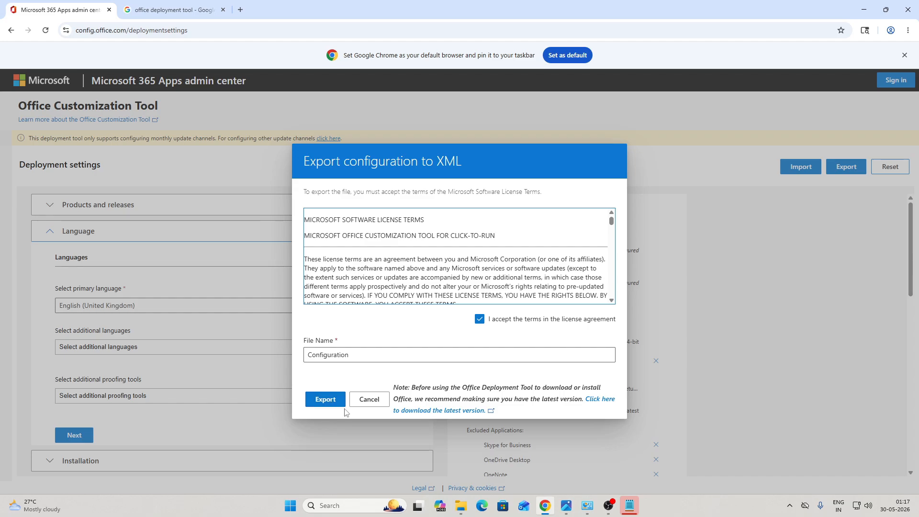
click(325, 400)
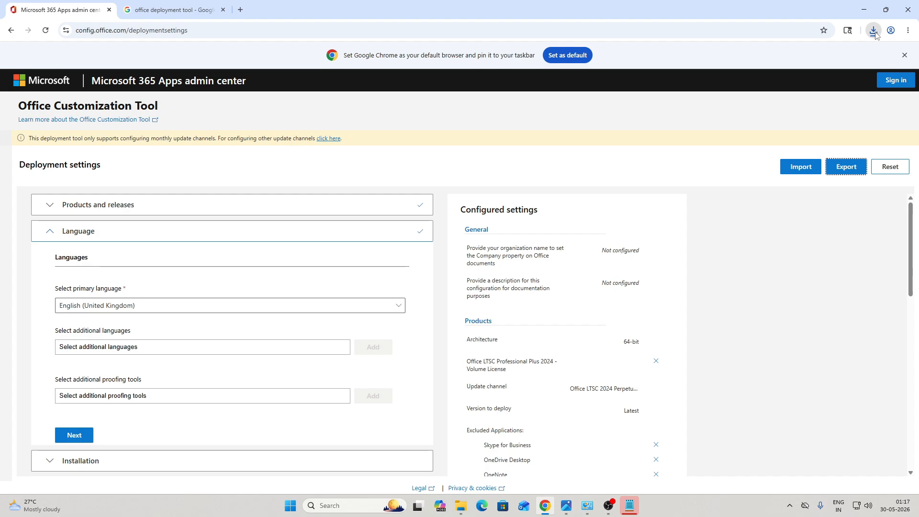
click(874, 31)
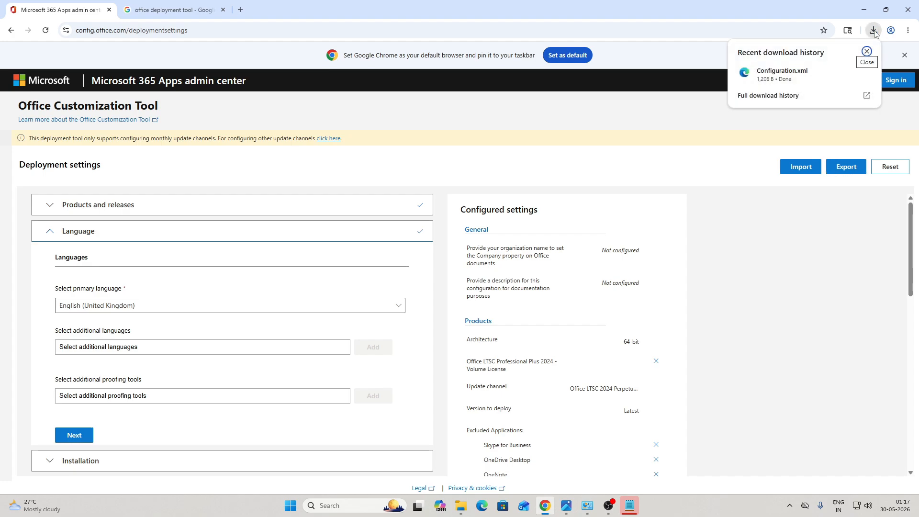
mouse_move(770, 87)
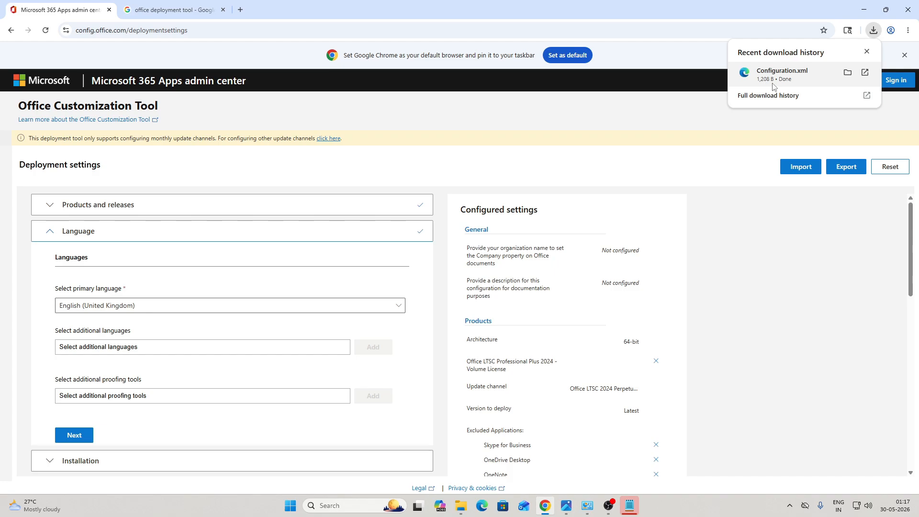
Step: Search the web for 'office deployment' in a new browser tab
click(241, 12)
text(offic)
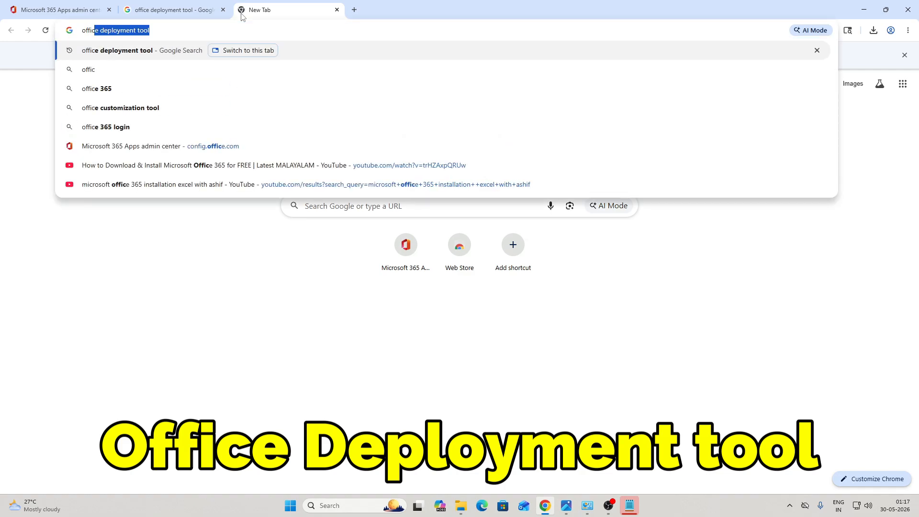
text(e deployment)
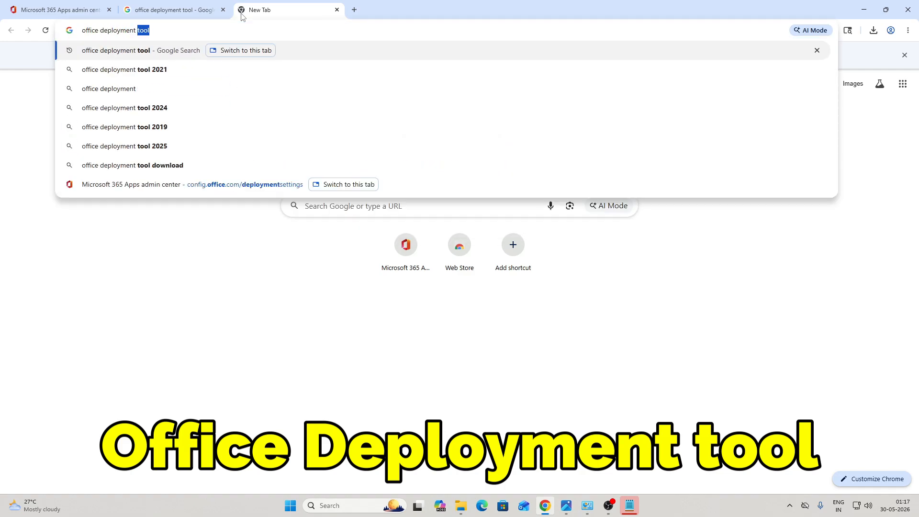
key(Return)
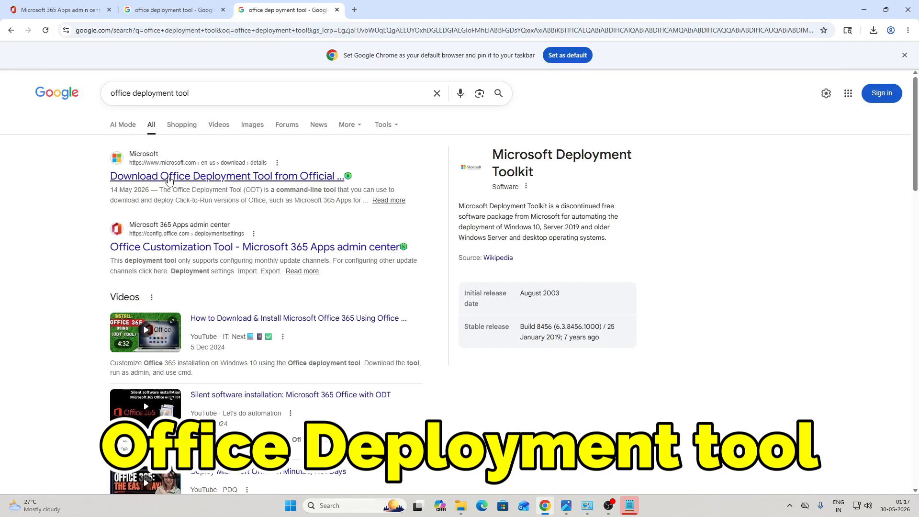
Step: Download officedeploymenttool_19929-20090.exe from the Microsoft page and open File Explorer
click(181, 181)
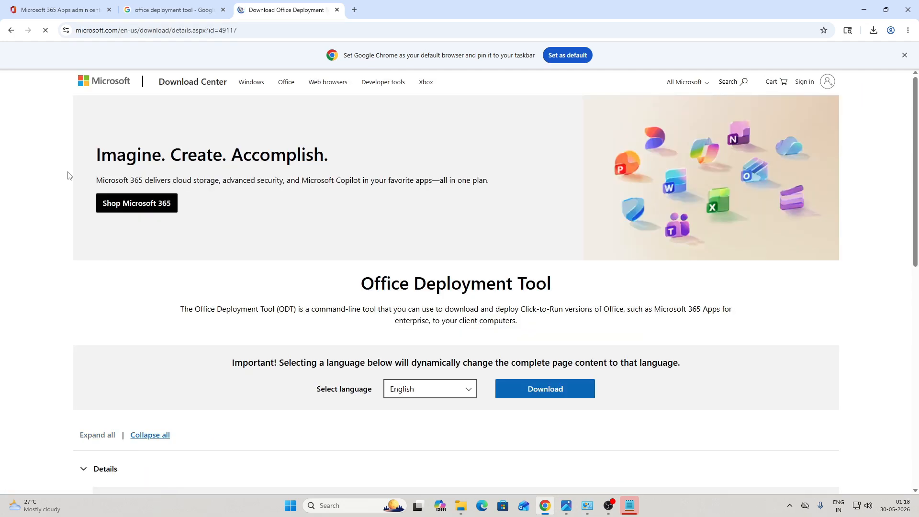
click(536, 389)
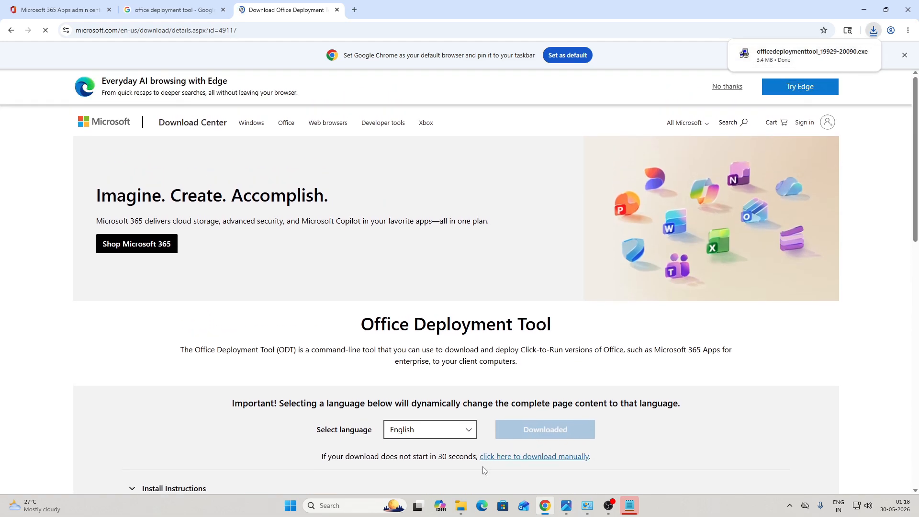
click(461, 505)
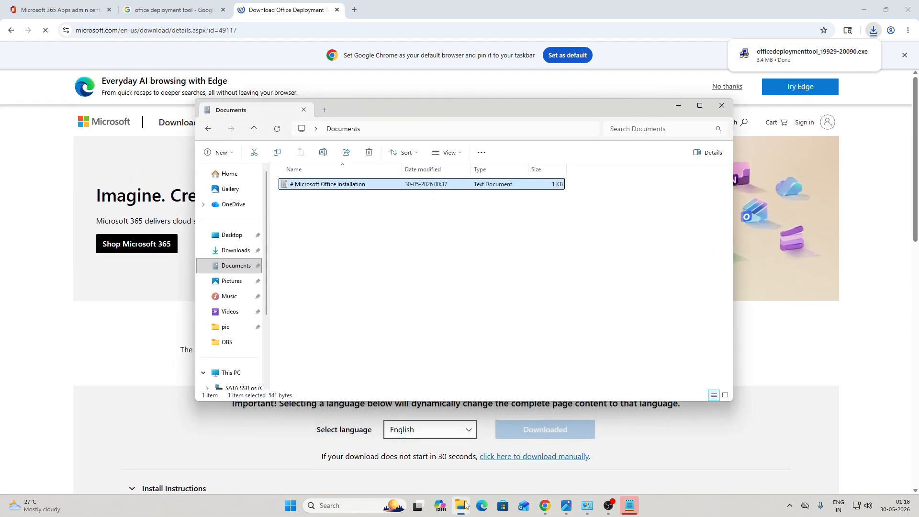
click(237, 251)
drag(415, 97, 455, 1)
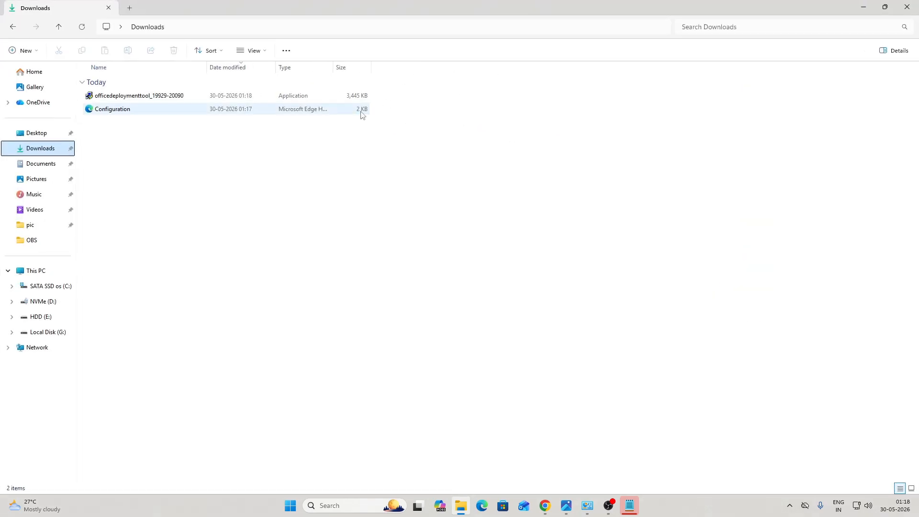
click(150, 112)
click(128, 98)
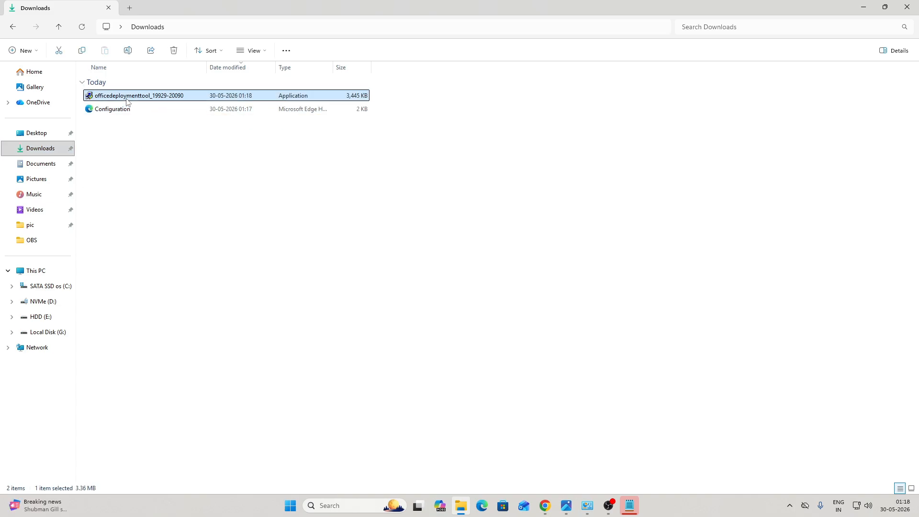
right_click(128, 101)
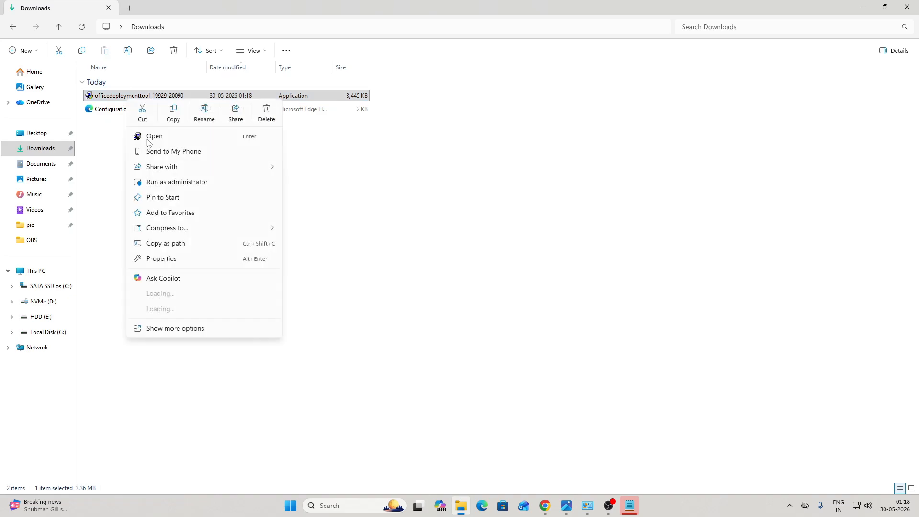
click(152, 182)
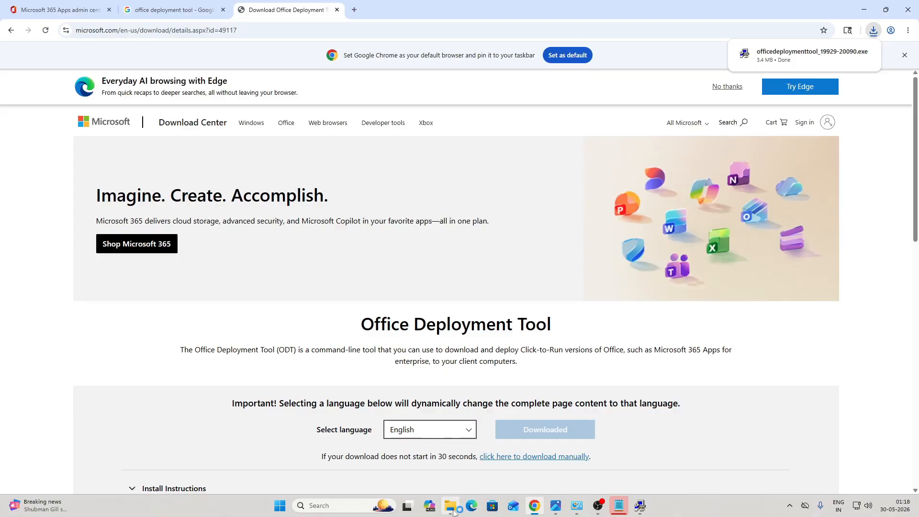
click(452, 506)
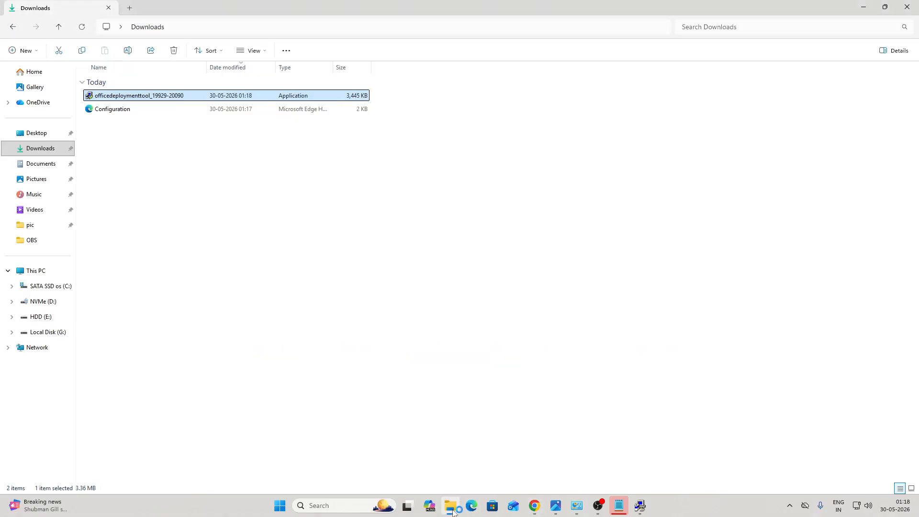
Step: Accept the Office Deployment Tool license and extract its files into the Downloads folder
click(640, 506)
scroll(368, 325, down, 5)
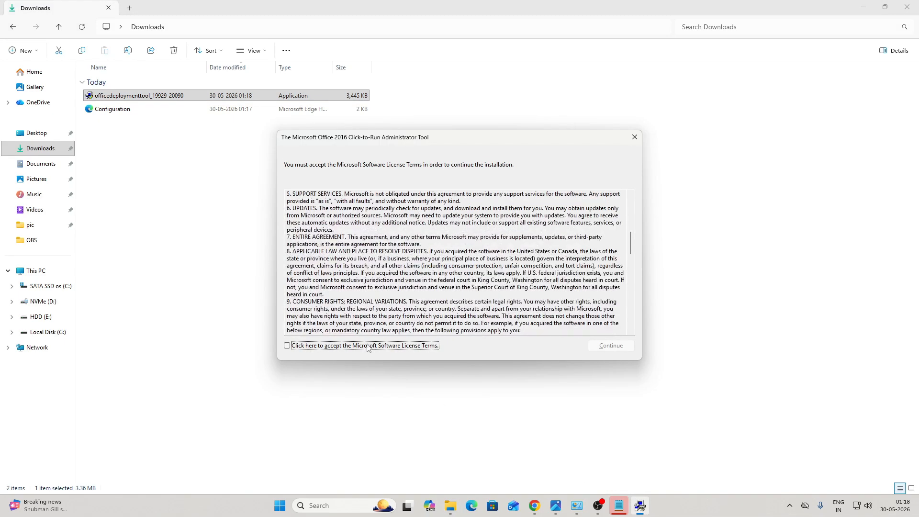
click(287, 346)
click(611, 346)
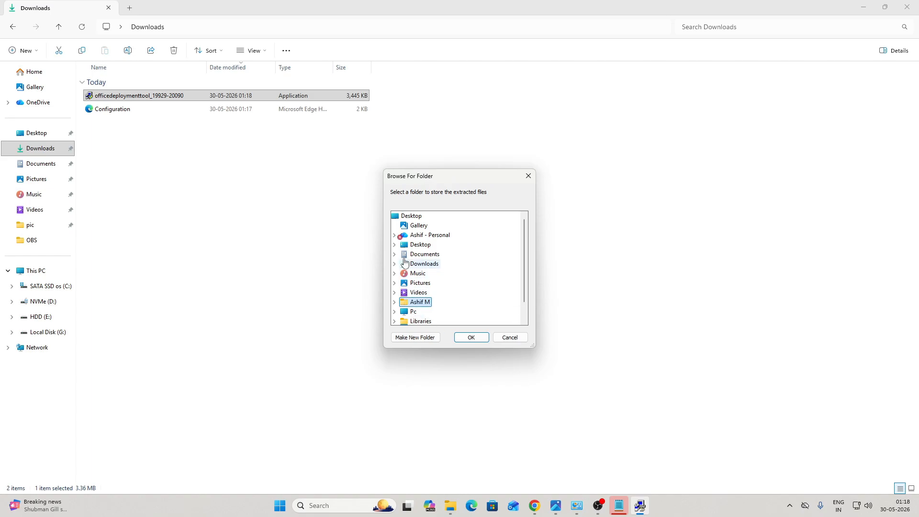
double_click(417, 264)
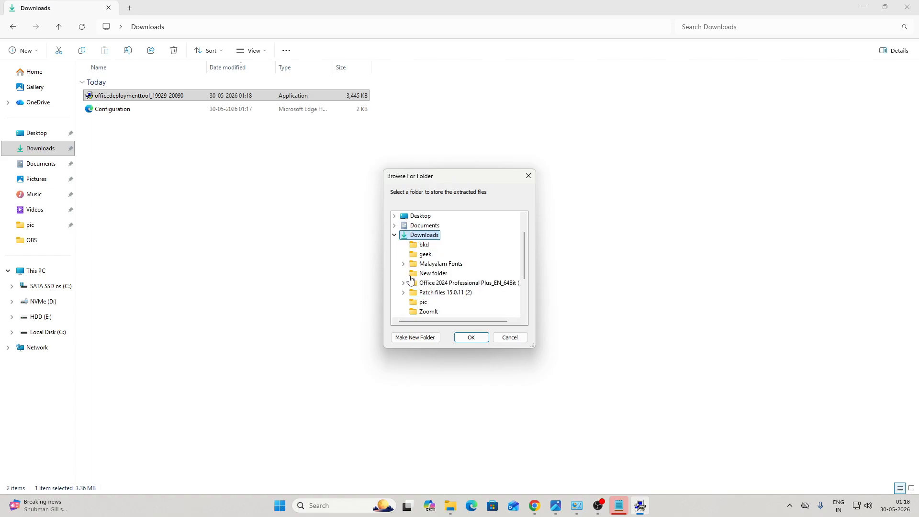
click(471, 338)
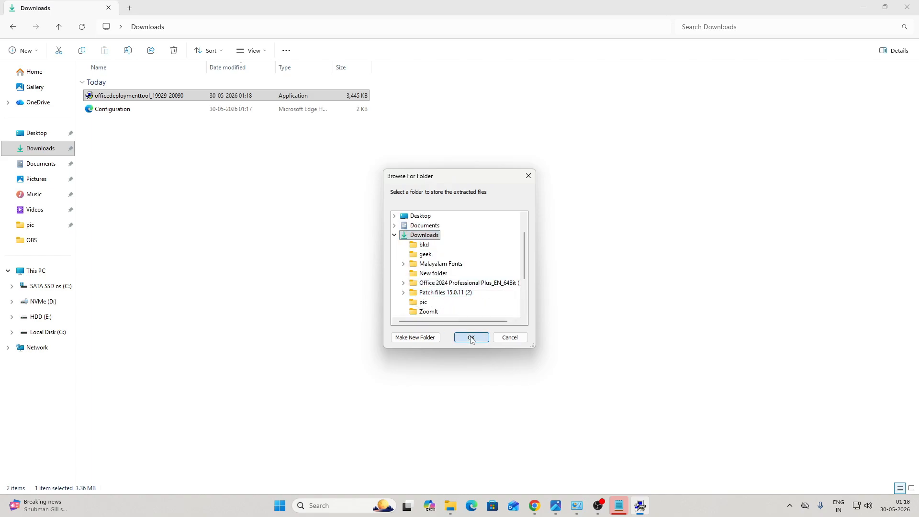
click(521, 282)
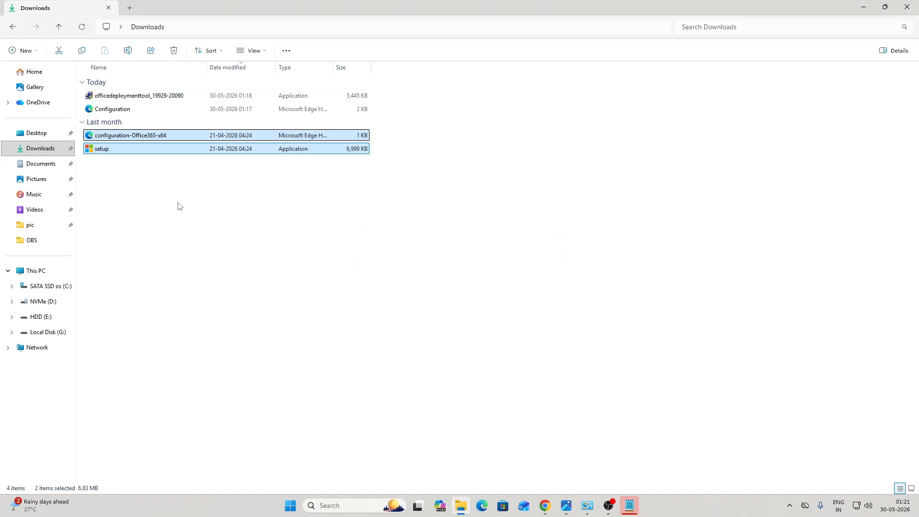
Step: Delete the configuration-Office365-x64 file from Downloads
click(180, 206)
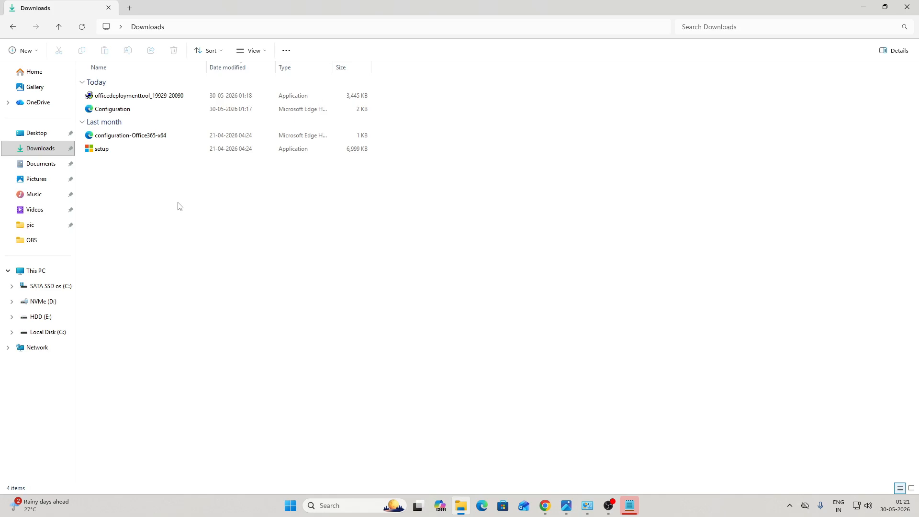
click(116, 138)
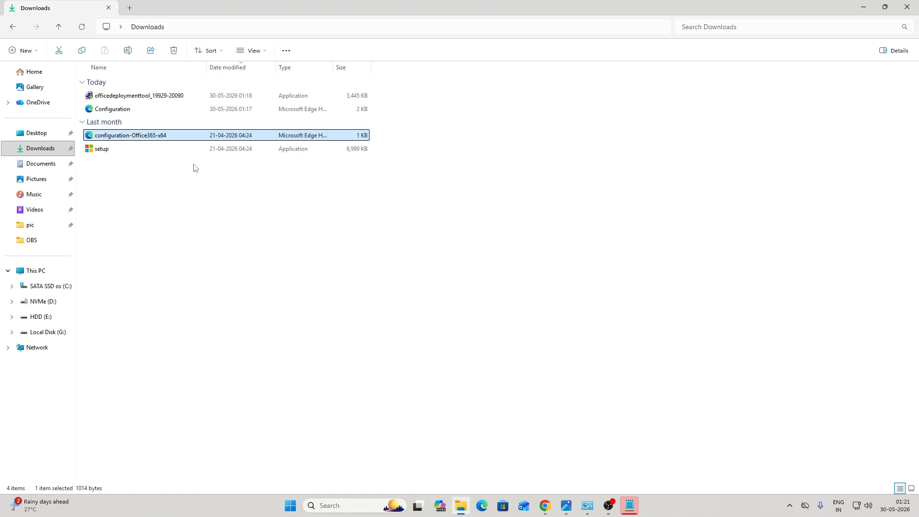
key(Delete)
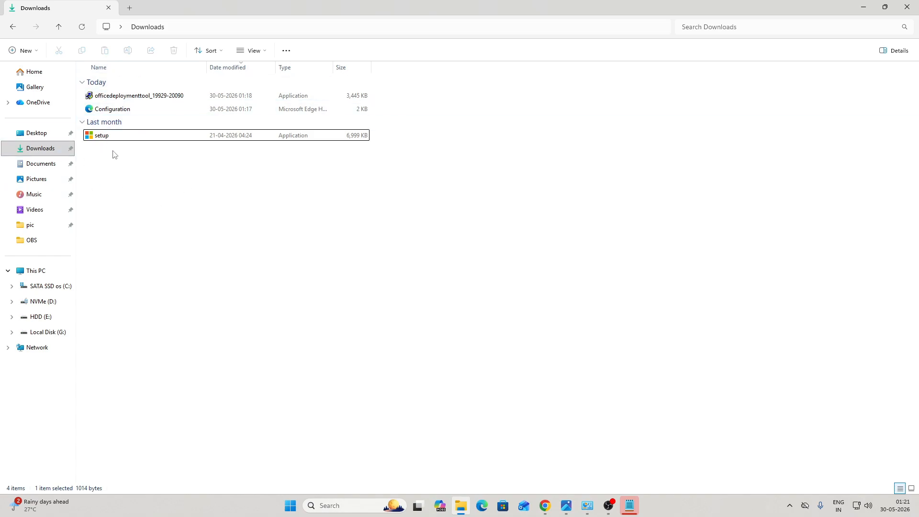
Step: Create a new folder named 2024 in Downloads
right_click(152, 174)
mouse_move(176, 246)
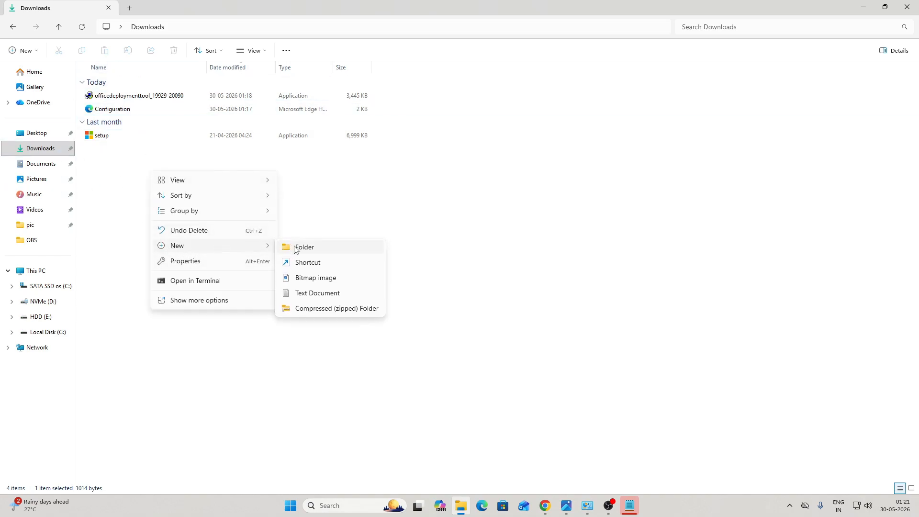
click(293, 245)
text(2024)
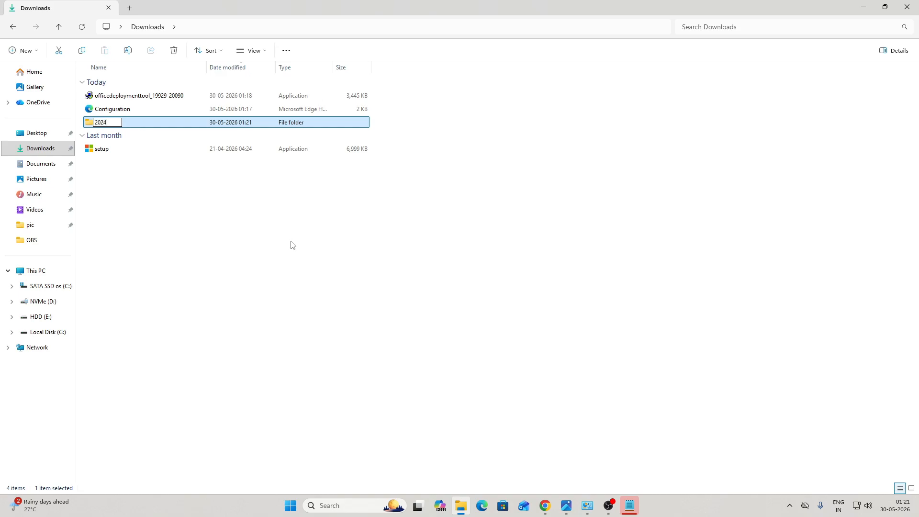
key(Return)
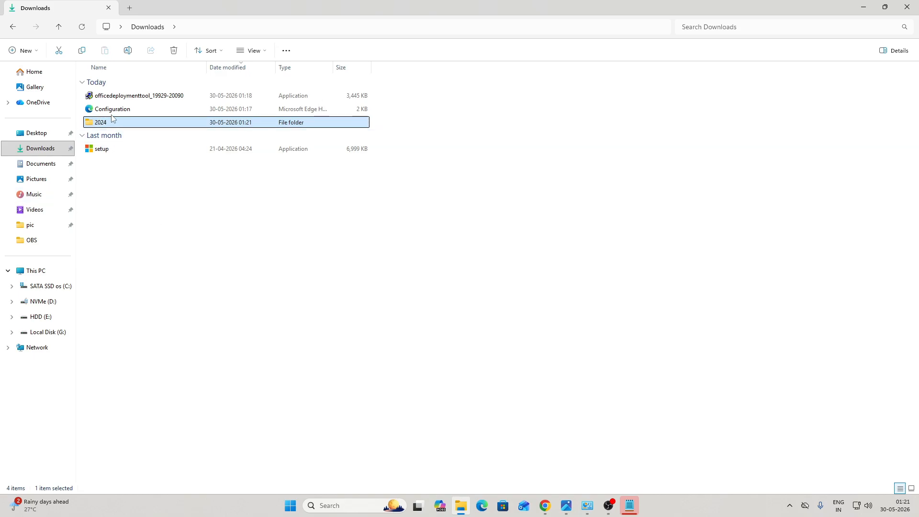
Step: Move the setup file into the 2024 folder
click(110, 150)
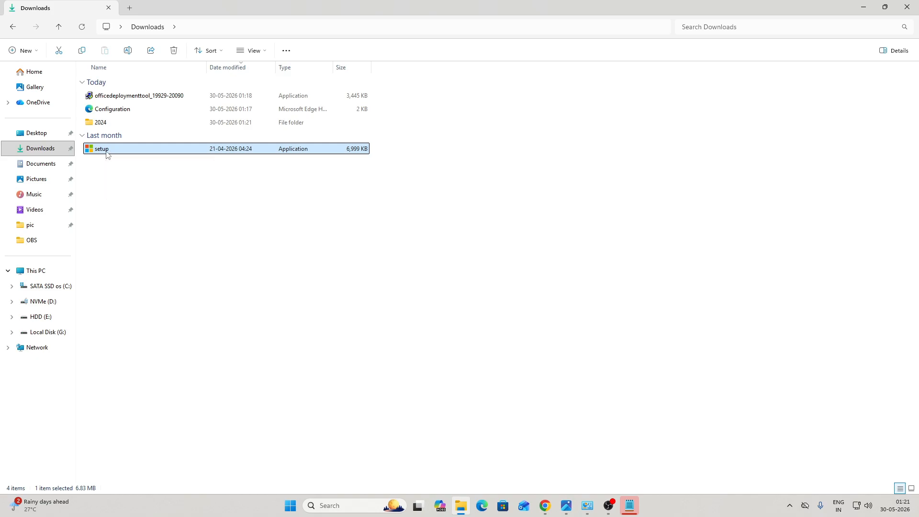
double_click(107, 153)
right_click(112, 156)
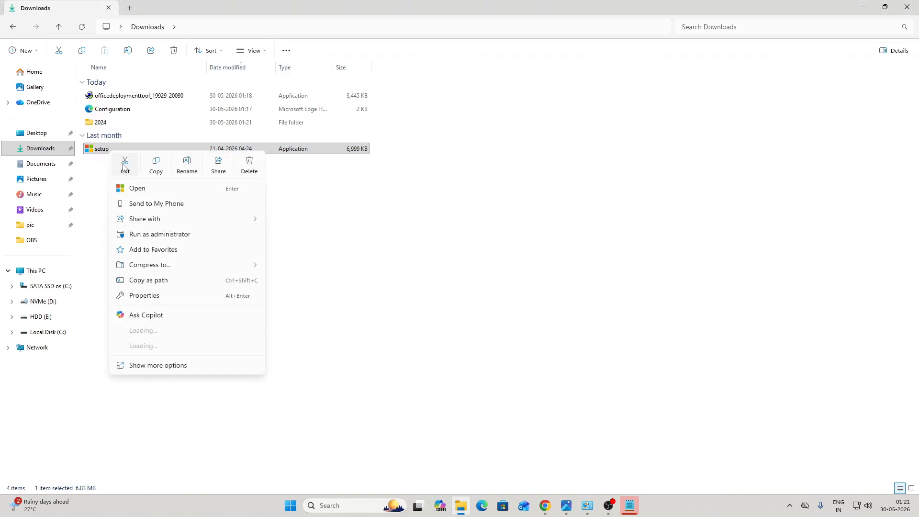
click(110, 136)
click(106, 125)
double_click(108, 126)
right_click(113, 144)
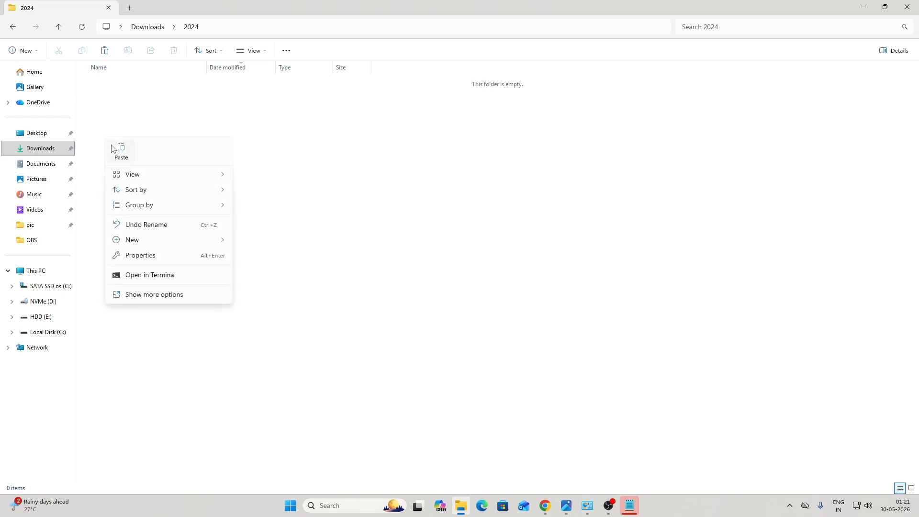
click(115, 145)
Step: Move the Configuration file from Downloads into the 2024 folder too
click(13, 27)
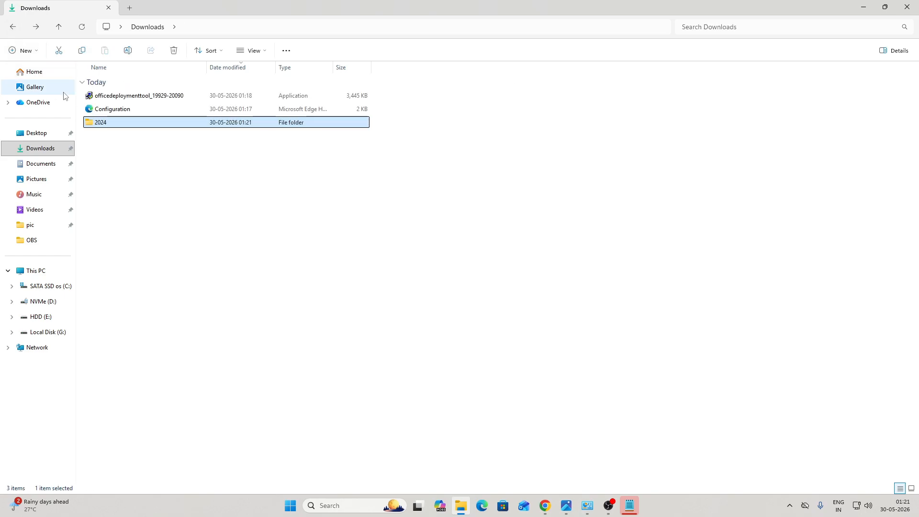
right_click(113, 110)
click(120, 122)
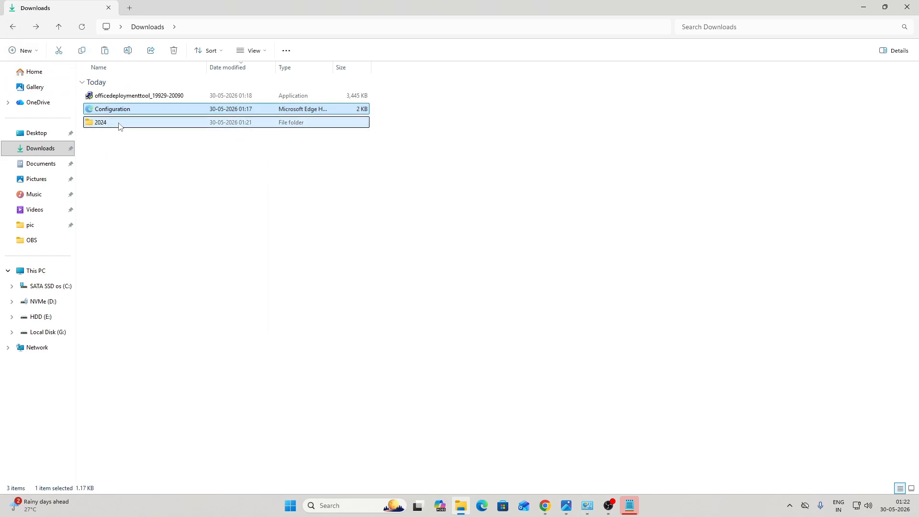
double_click(120, 123)
right_click(113, 119)
click(124, 129)
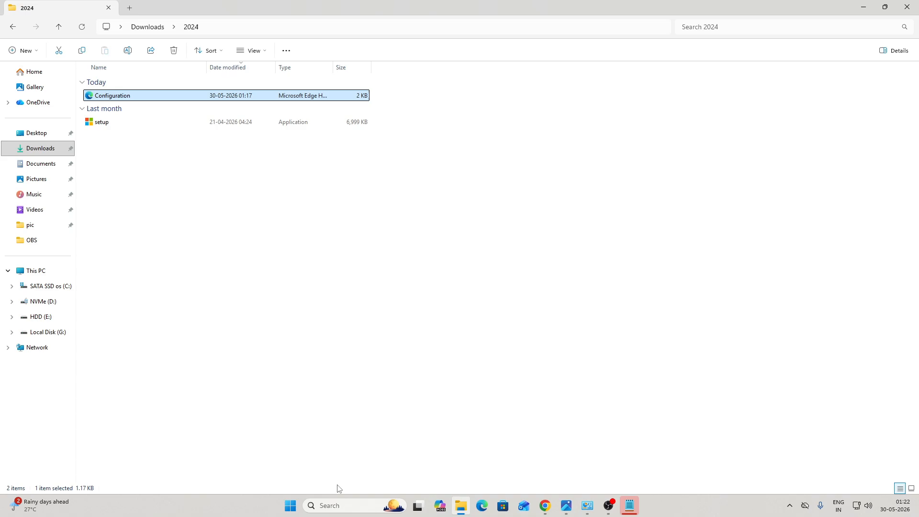
Step: Launch Command Prompt as administrator from a 'cmd' search
click(320, 503)
text(cmd)
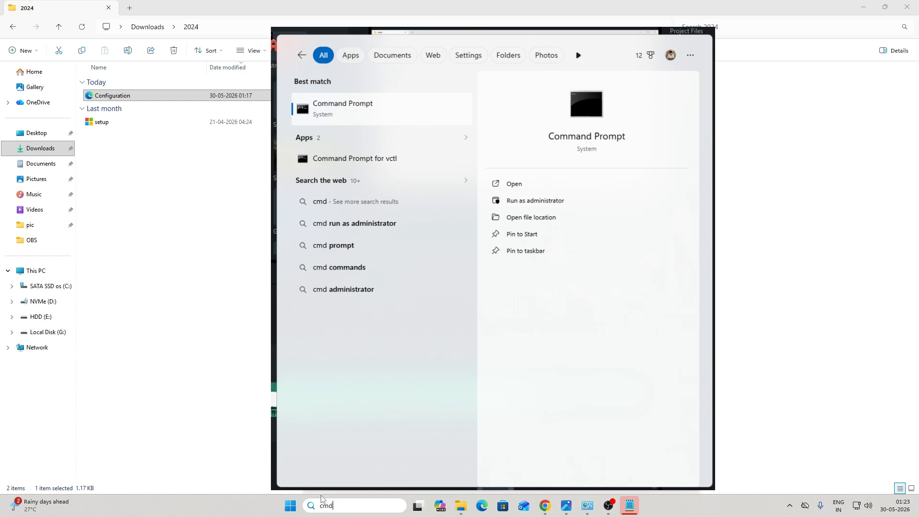
key(ctrl+shift+Return)
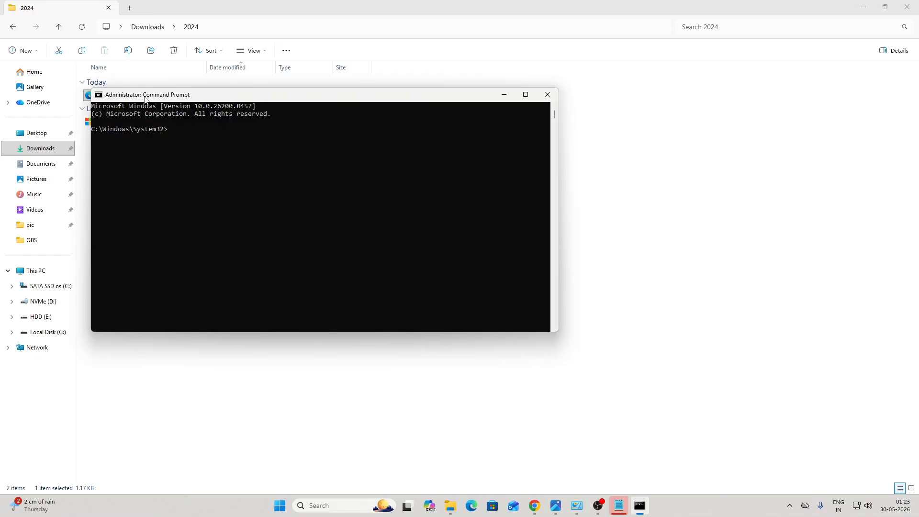
drag(168, 99, 199, 177)
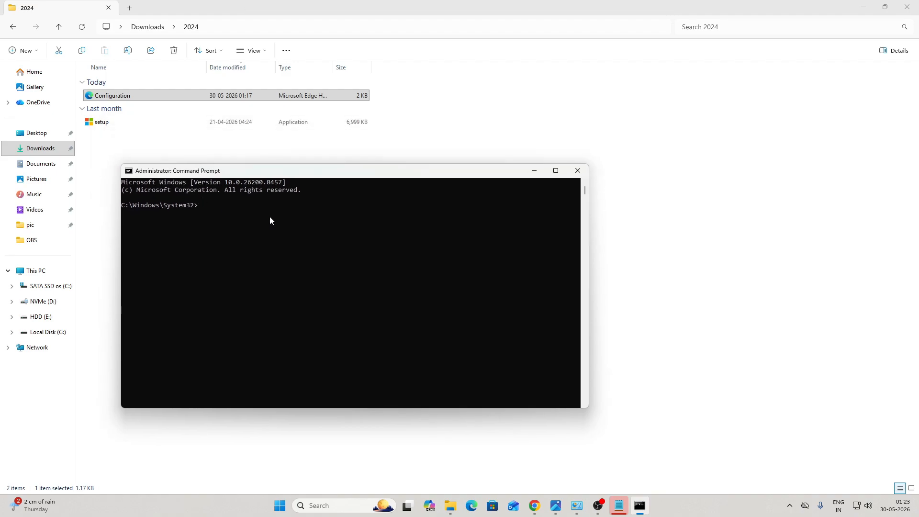
Step: Change the console's directory to the 2024 folder path copied from Explorer
text(cd)
click(218, 30)
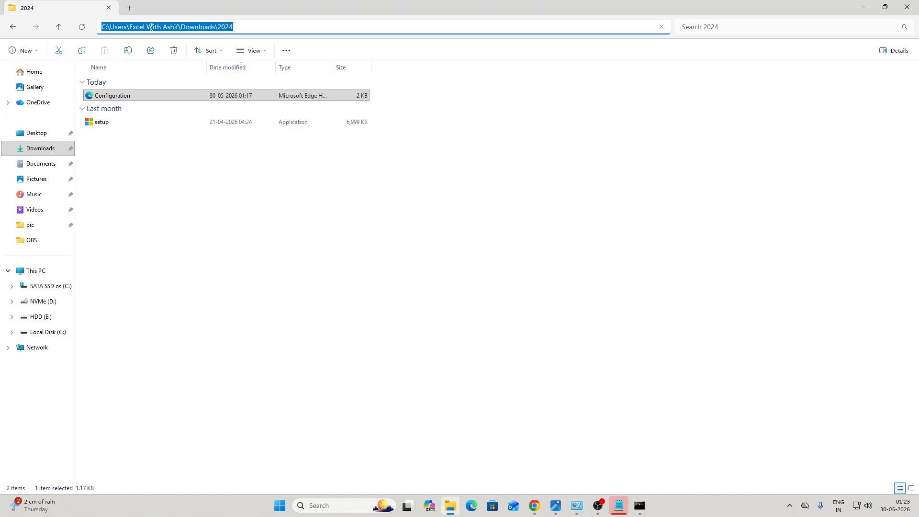
key(alt+Tab)
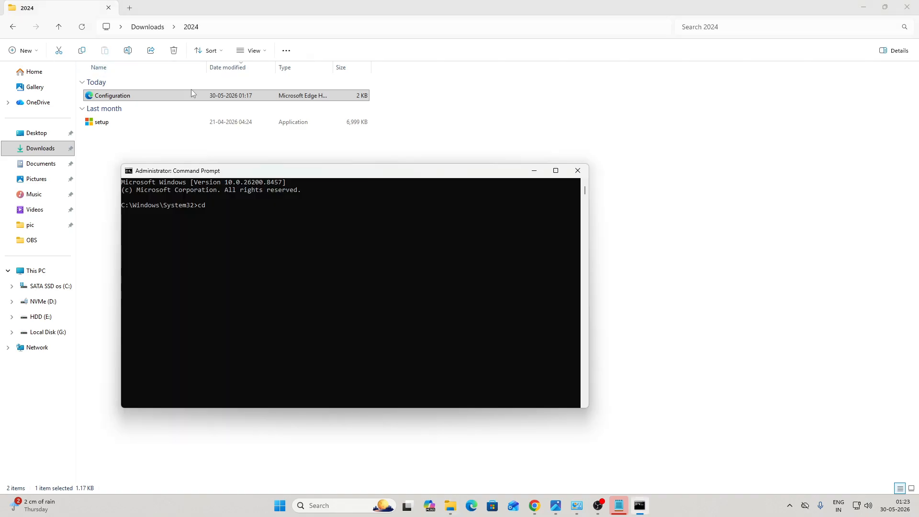
right_click(226, 195)
key(Return)
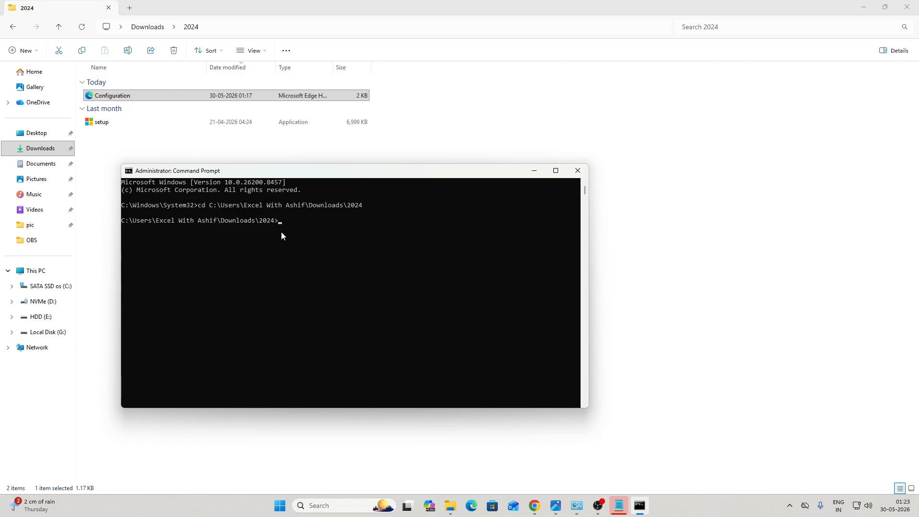
Step: Copy the setup.exe /configure Configuration.xml line from the notes into the console
click(619, 506)
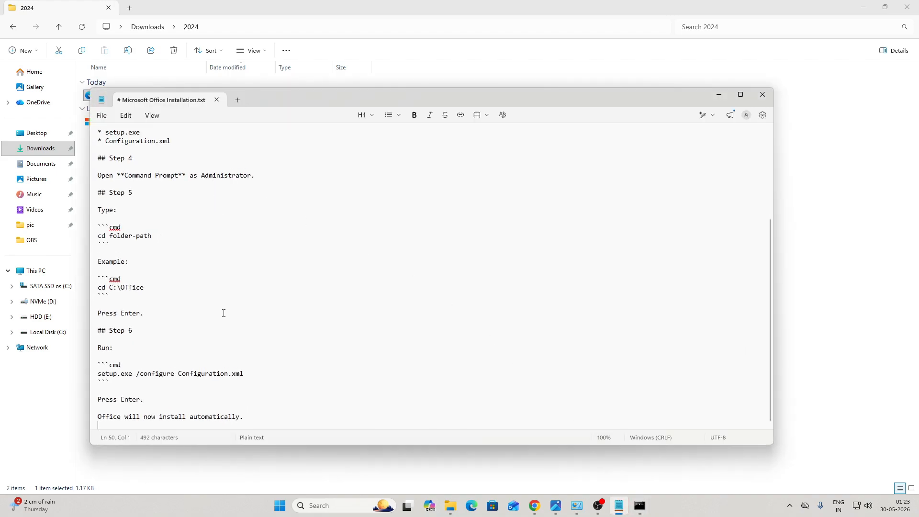
drag(99, 374, 244, 376)
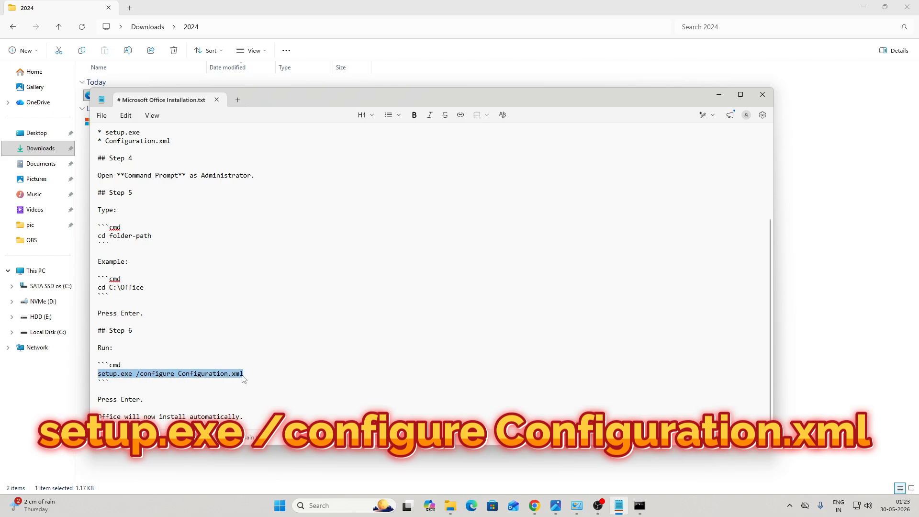
click(719, 94)
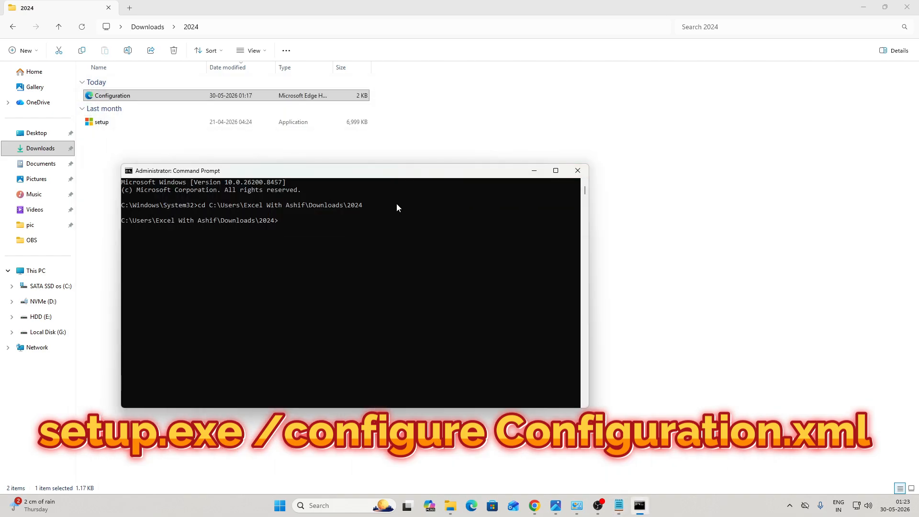
key(ctrl+v)
Step: Check the word Configuration in the pasted command and refocus the console
drag(360, 223, 406, 225)
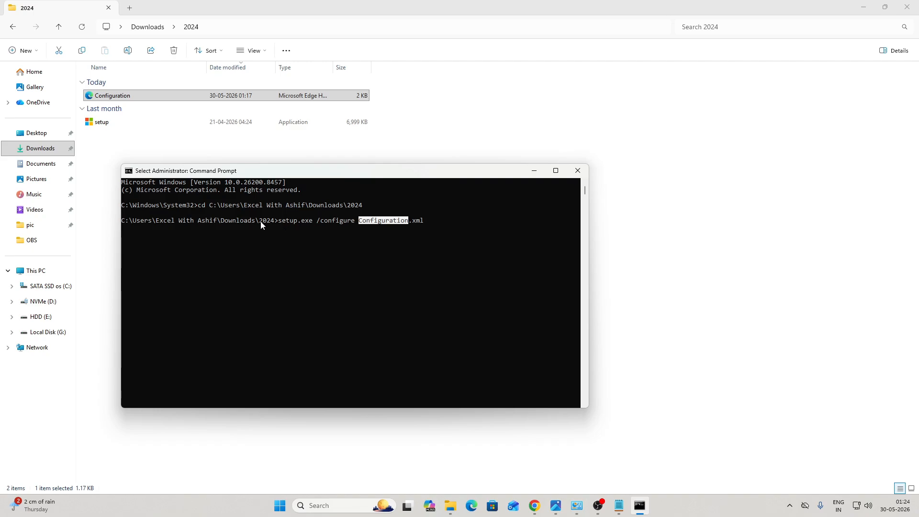
click(283, 222)
key(Escape)
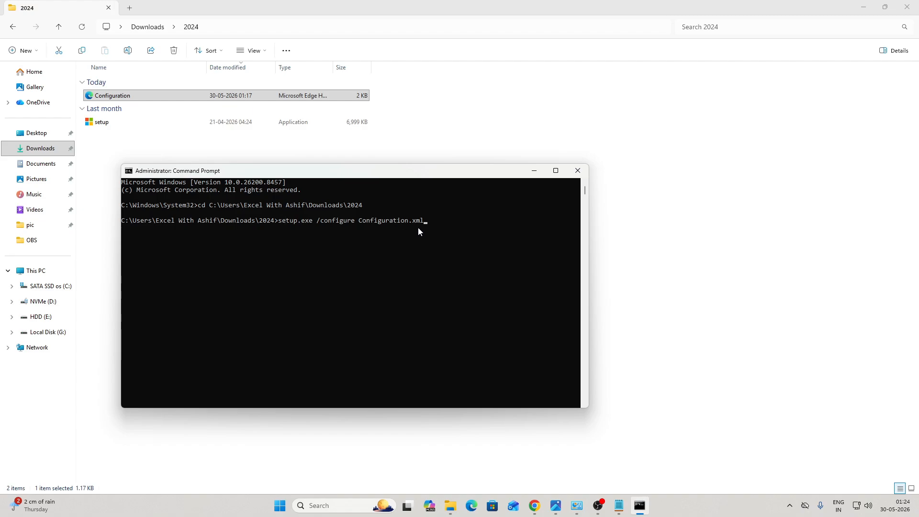
click(441, 264)
Step: Run the Office install command and close the Command Prompt window
key(Return)
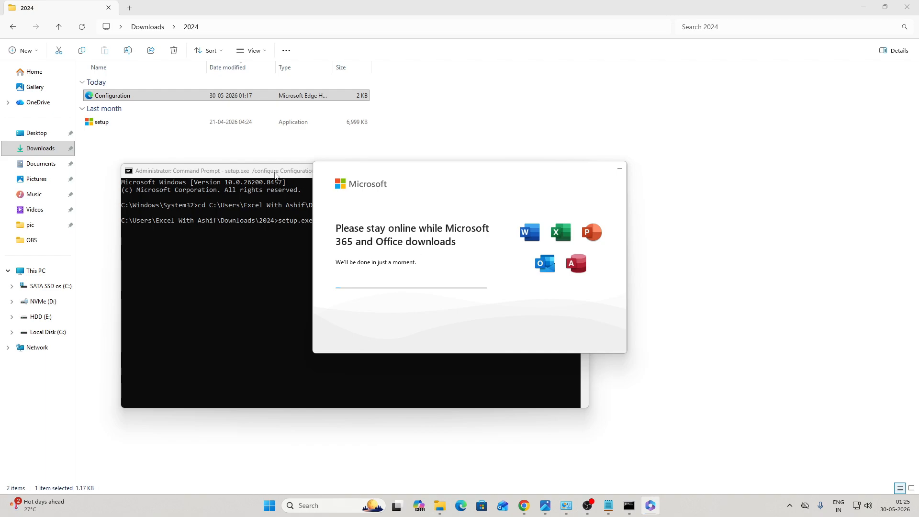
click(274, 171)
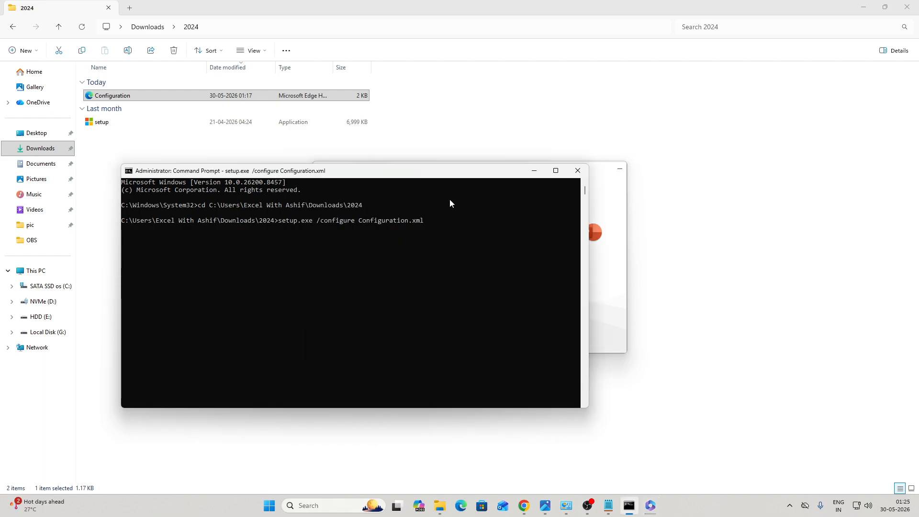
click(571, 172)
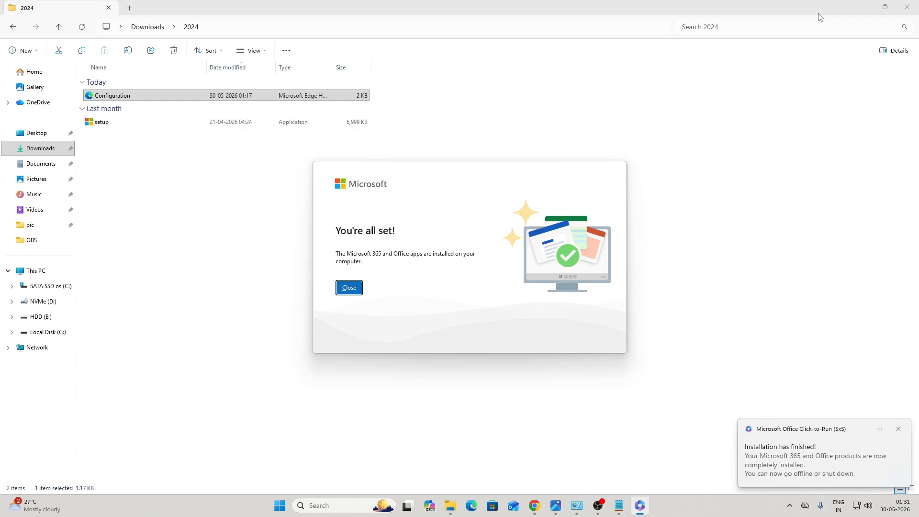
Step: Dismiss the installation-finished notification and close the installer's completion dialog
click(899, 430)
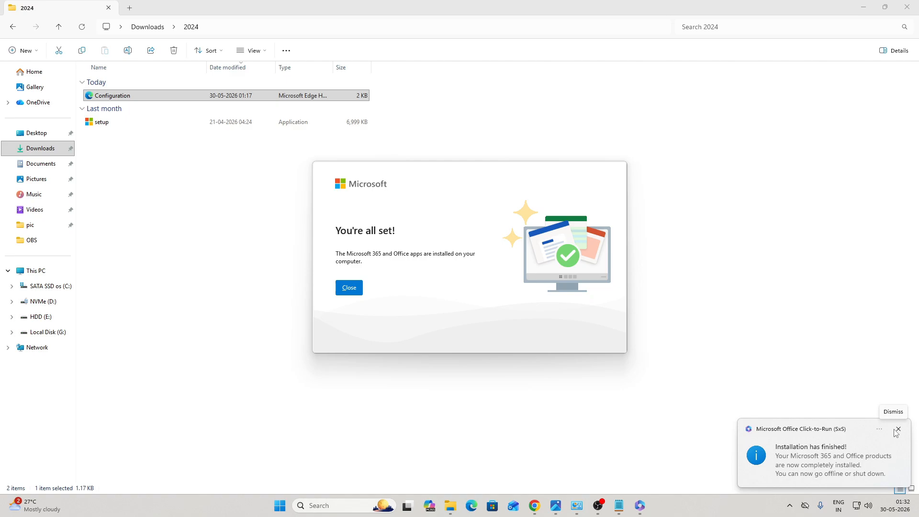
click(895, 429)
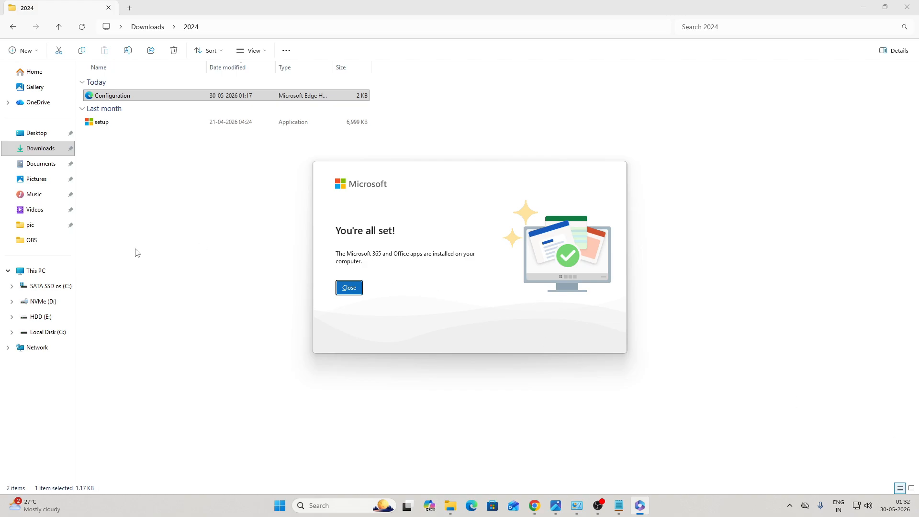
click(348, 286)
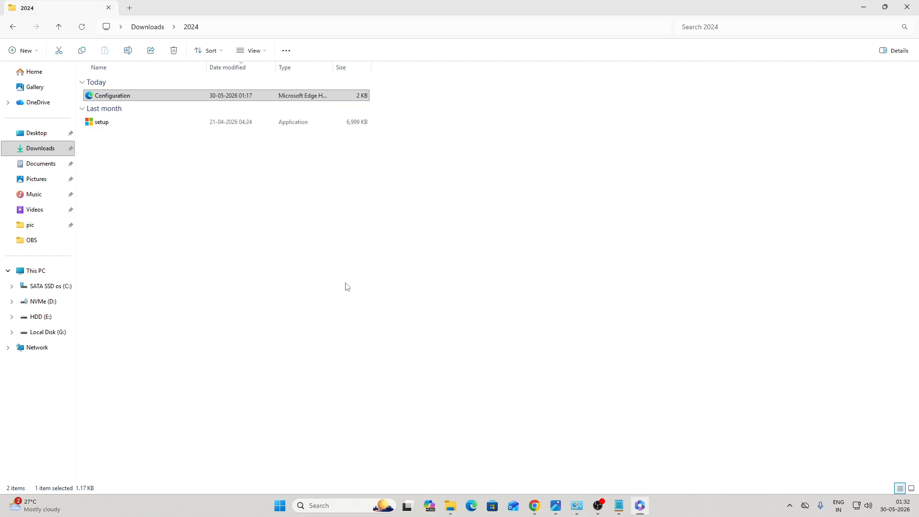
Step: Launch Microsoft Access from Windows search
click(348, 503)
text(acc)
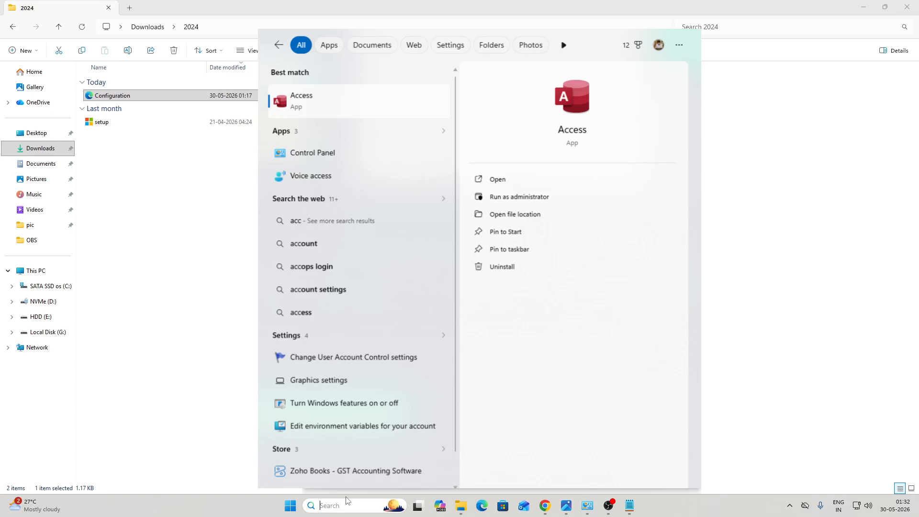
text(acess)
key(Return)
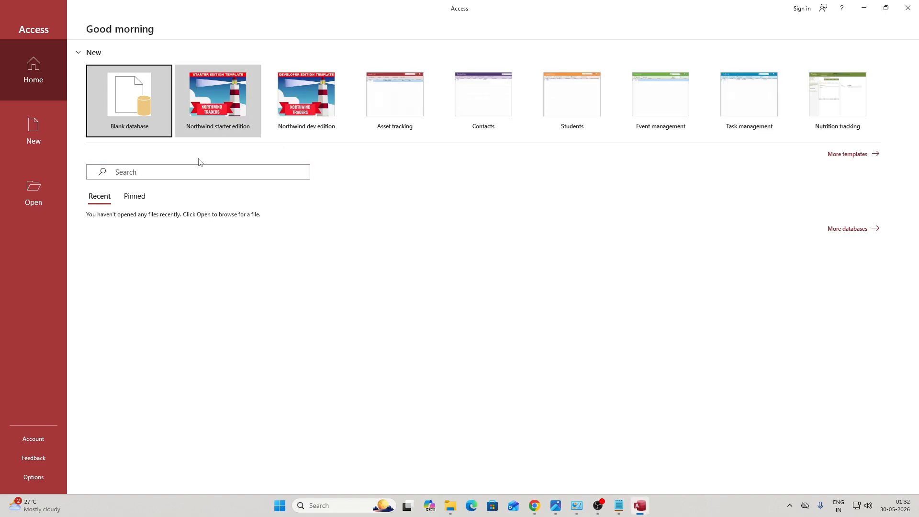
Step: Create blank Database1 and view the Account page's product information
click(42, 441)
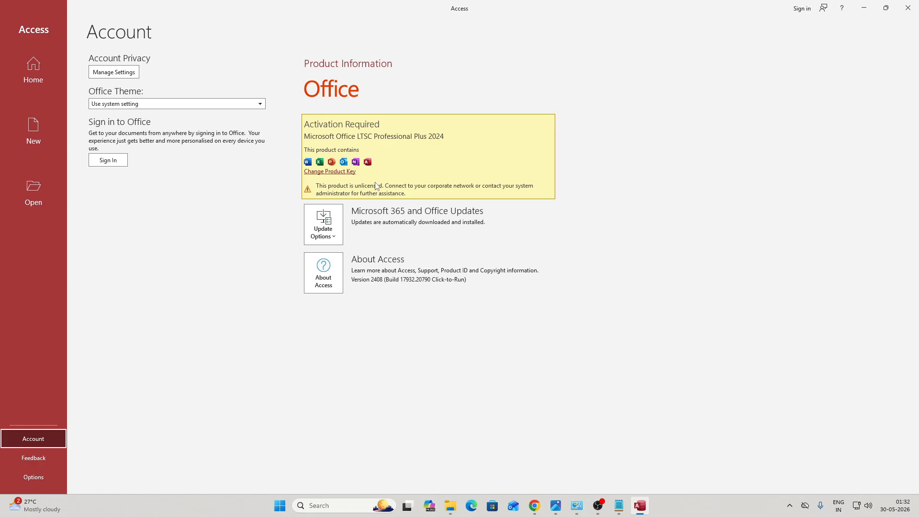
click(33, 143)
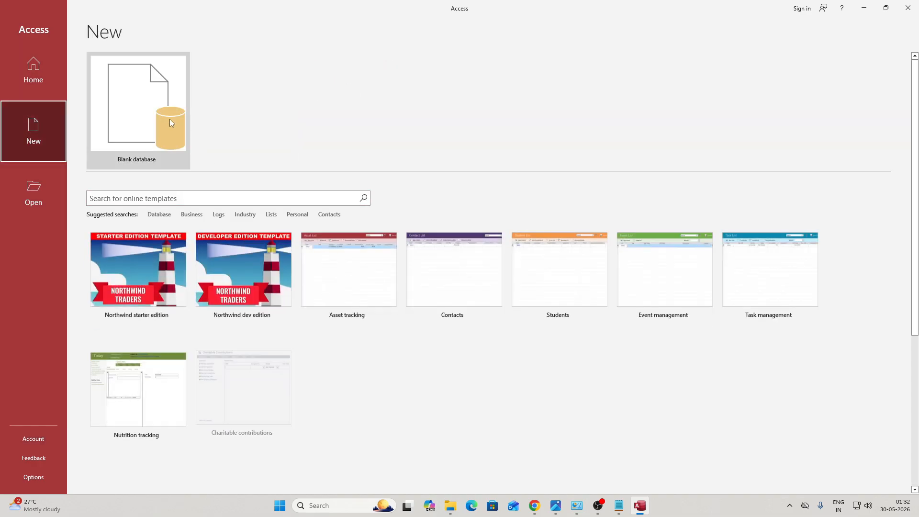
click(169, 118)
click(517, 245)
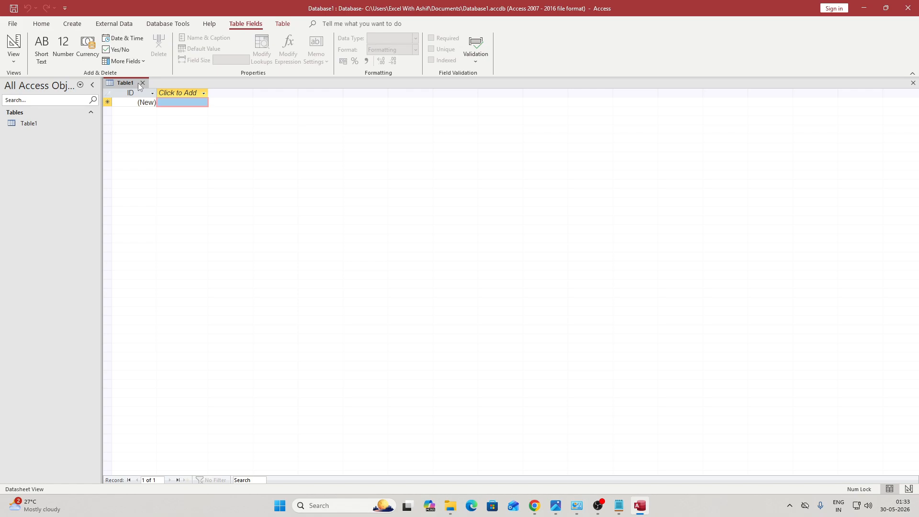
click(13, 25)
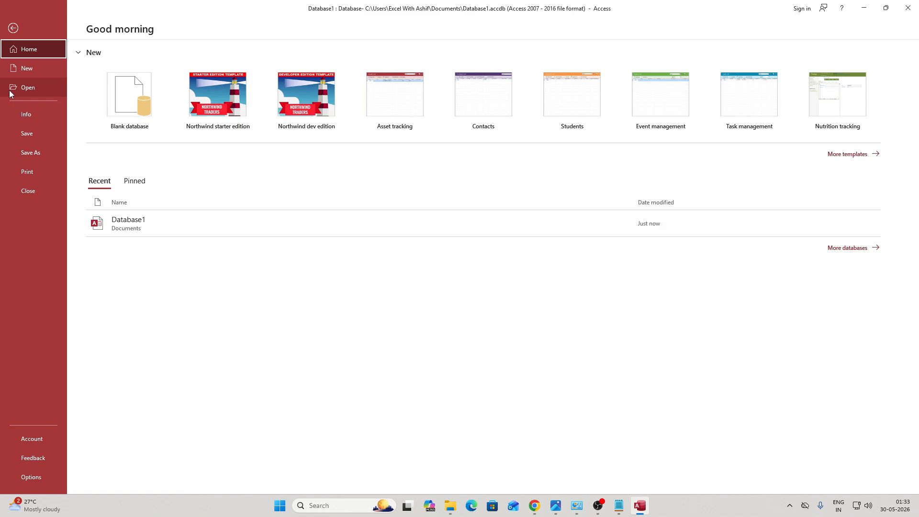
click(42, 438)
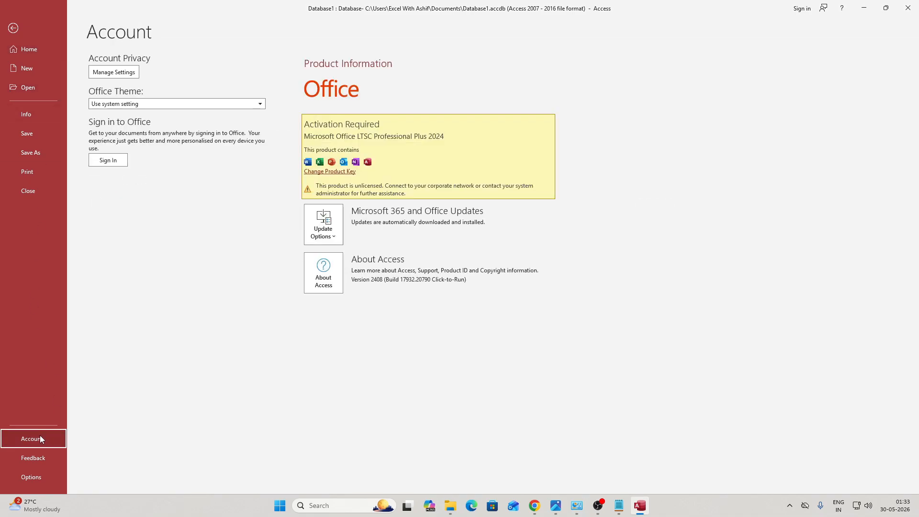
Step: Enter the product key to activate Office, then close Access
click(344, 172)
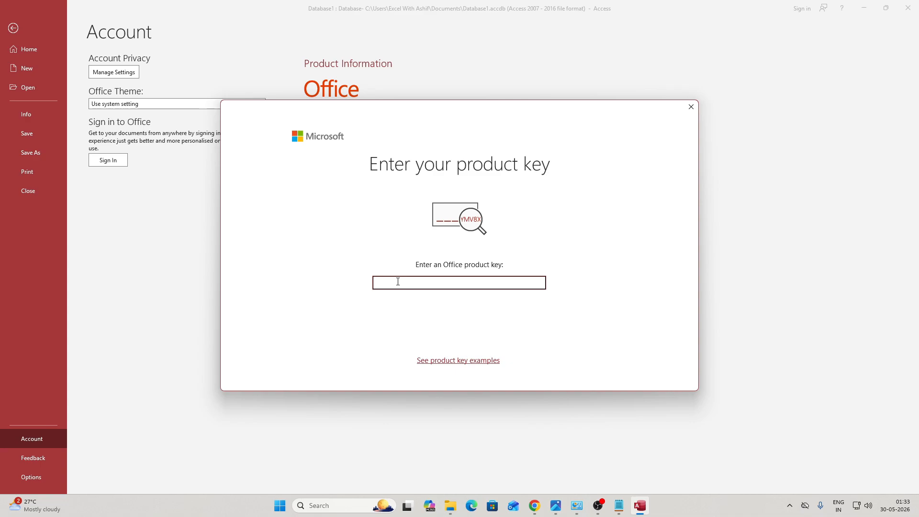
text(N967)
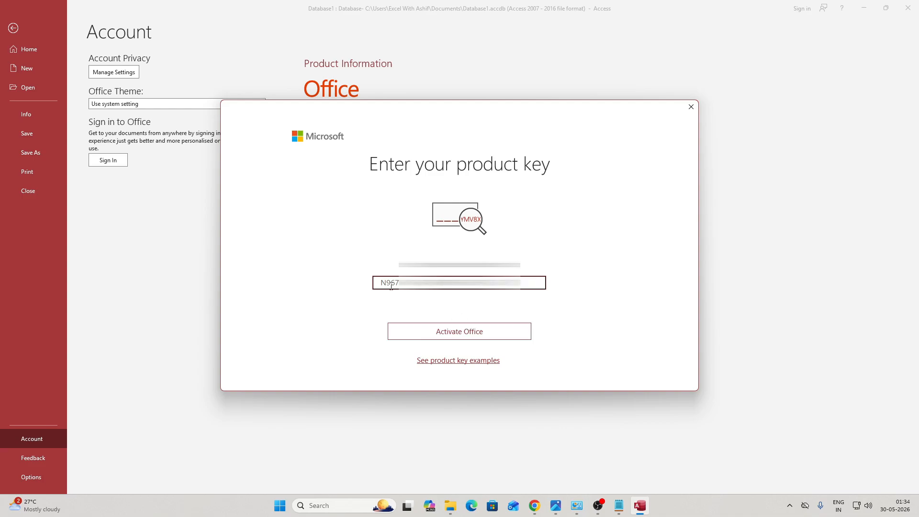
click(450, 337)
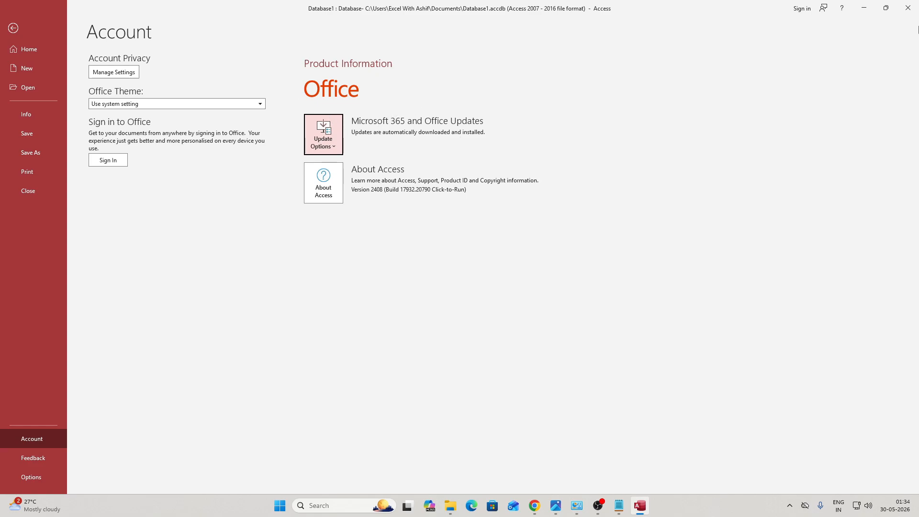
click(907, 9)
Step: Launch Access from Windows search and create a new blank database, Database2
click(345, 503)
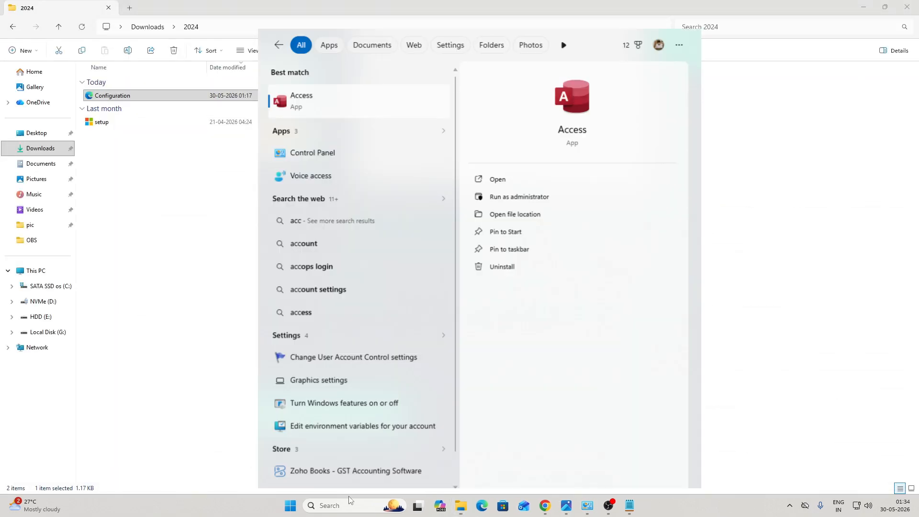
text(ACC)
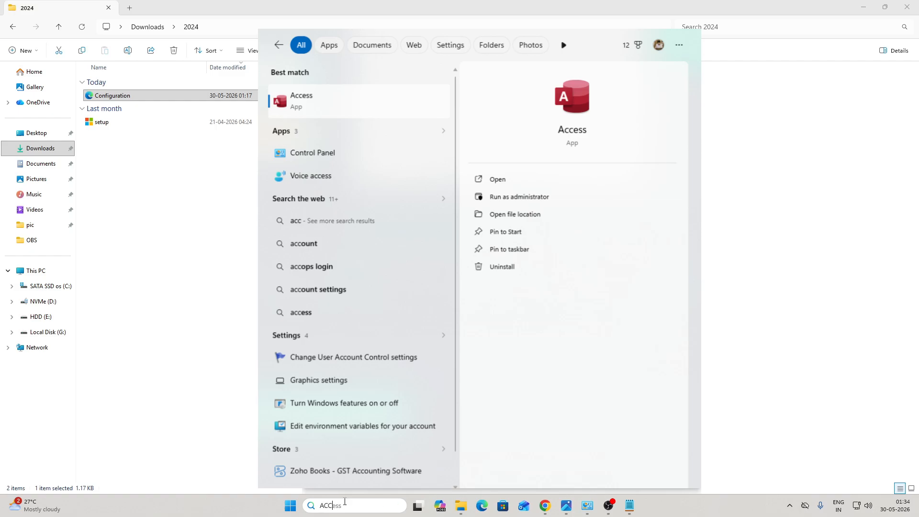
key(BackSpace)
text(ESS)
key(Return)
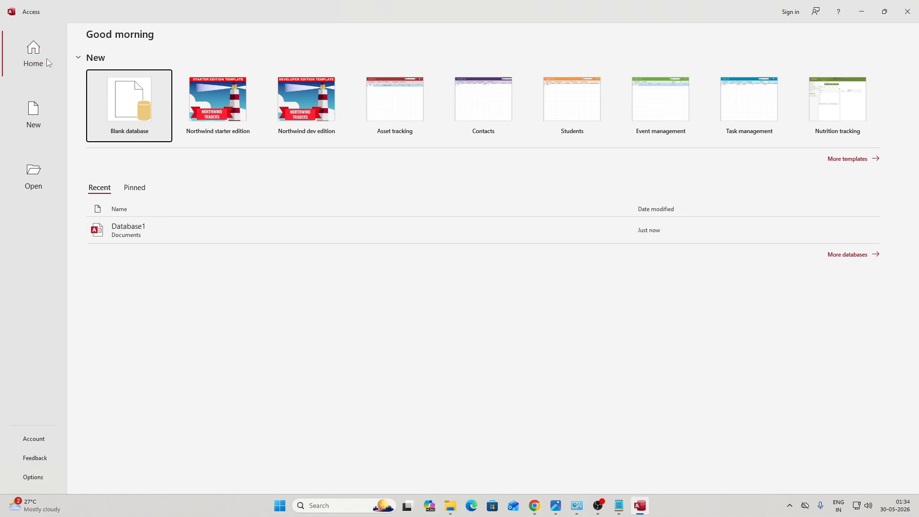
click(41, 124)
click(134, 127)
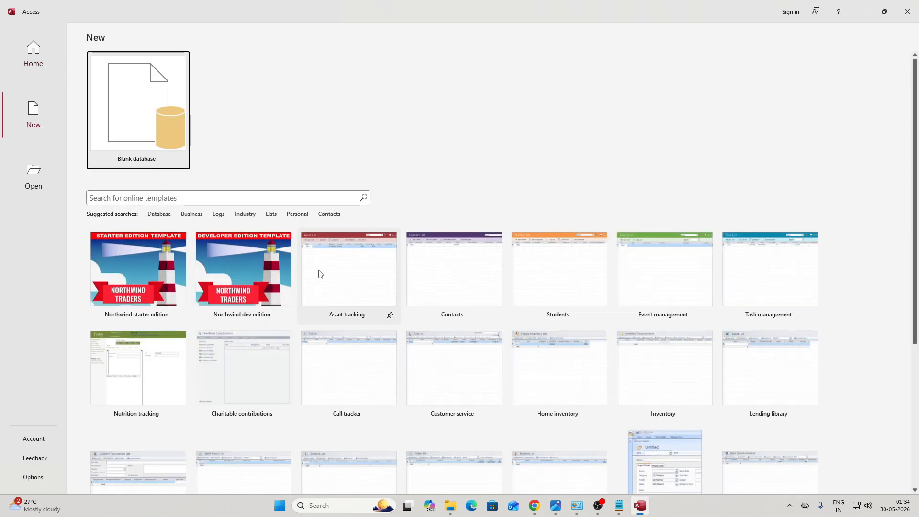
click(519, 245)
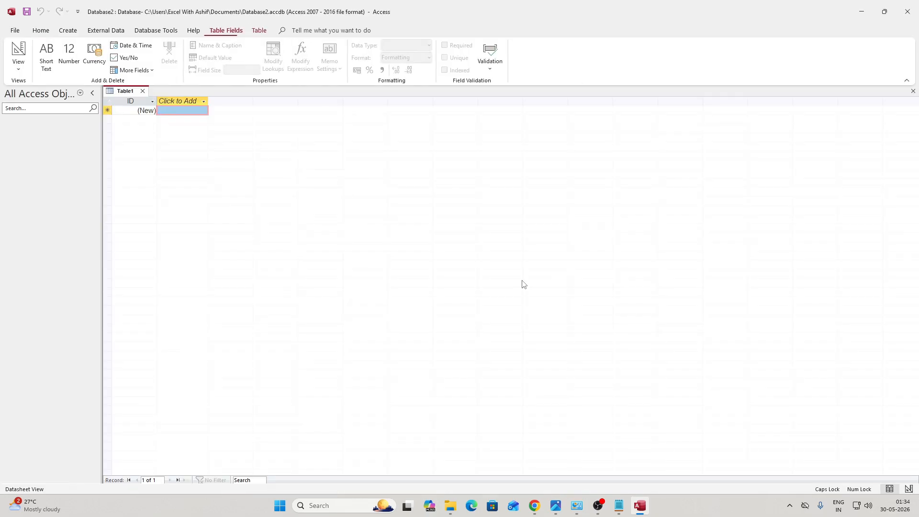
Step: Confirm Office LTSC Professional Plus 2024 is activated on Access's Account page, then close Access and File Explorer
click(15, 30)
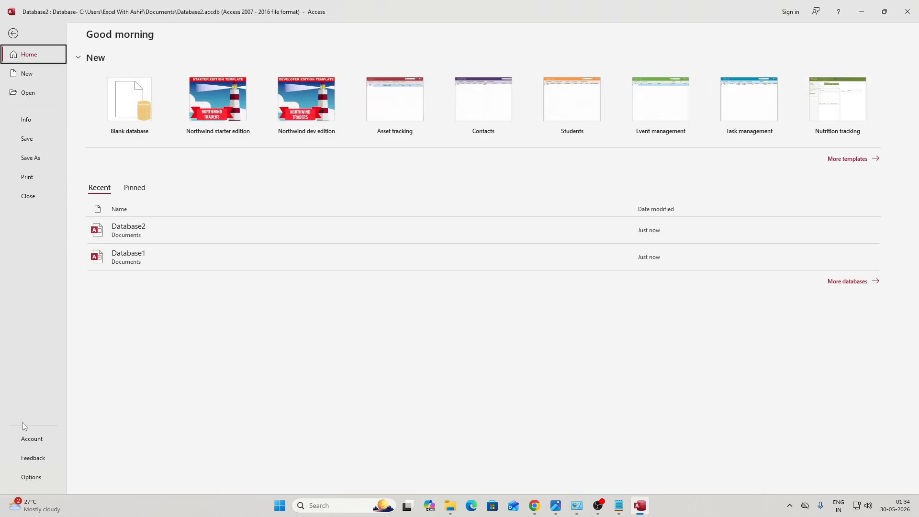
click(39, 441)
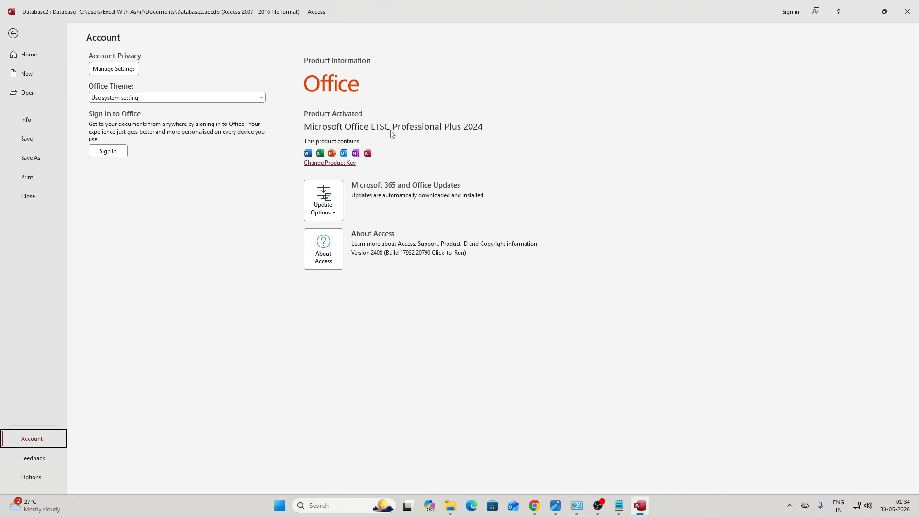
click(908, 9)
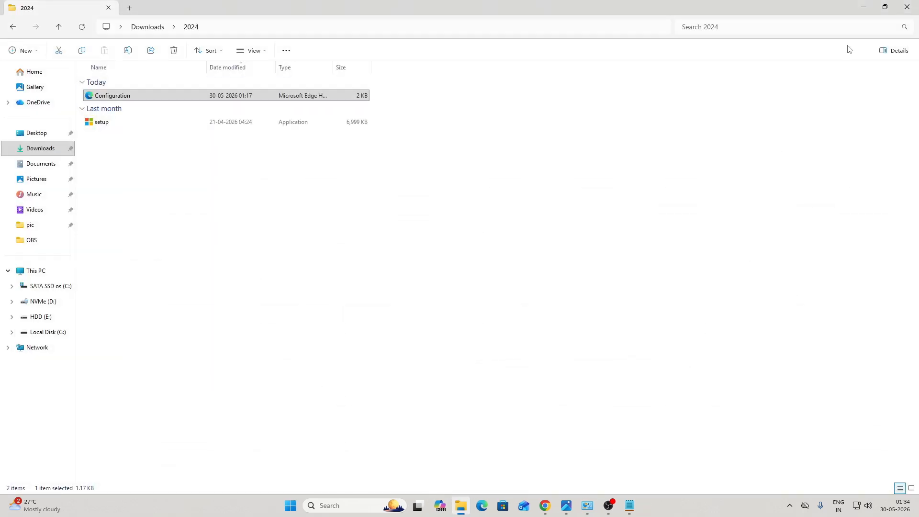
click(907, 7)
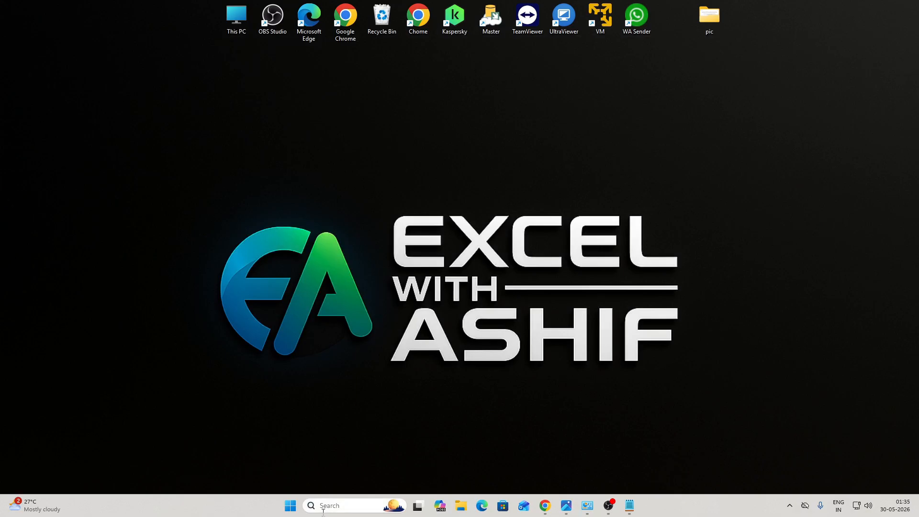
Step: Launch Excel via search, check its Account page shows Office LTSC Professional Plus 2024 activated, and dismiss the activation wizard
click(324, 511)
text(EXCE)
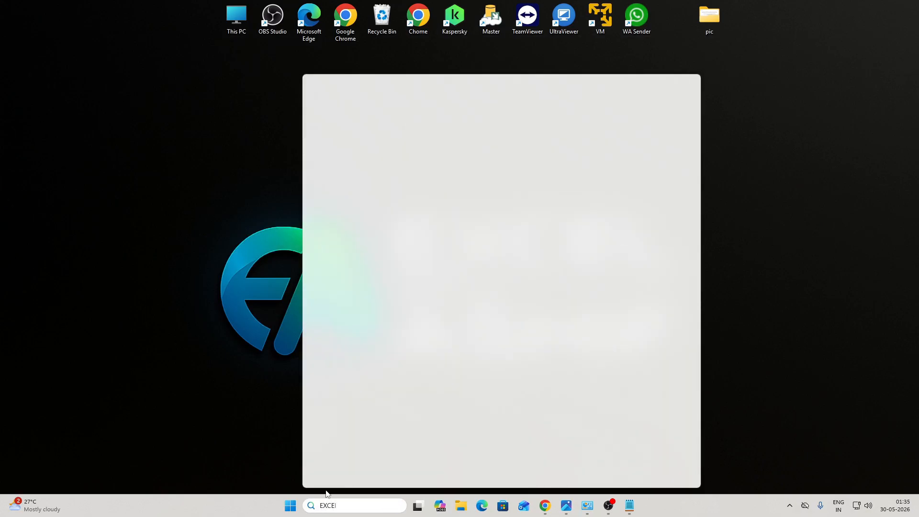
text(L)
key(Return)
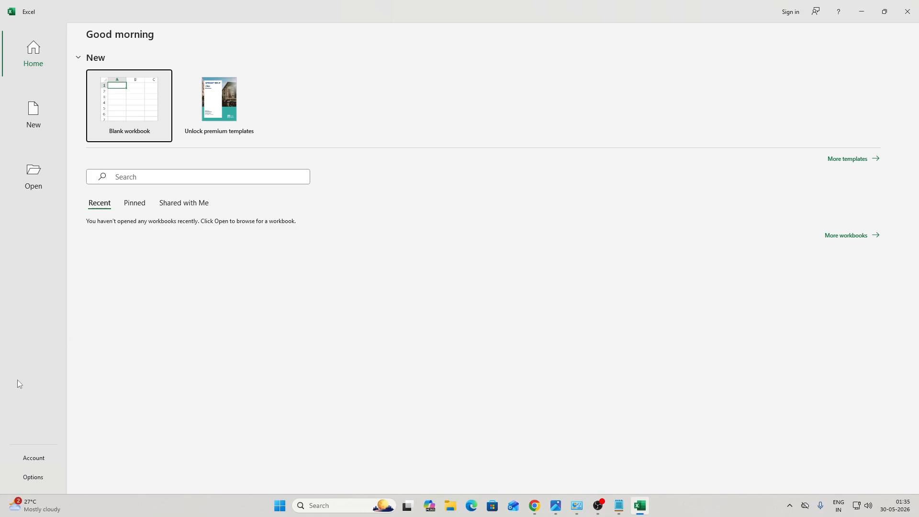
click(36, 458)
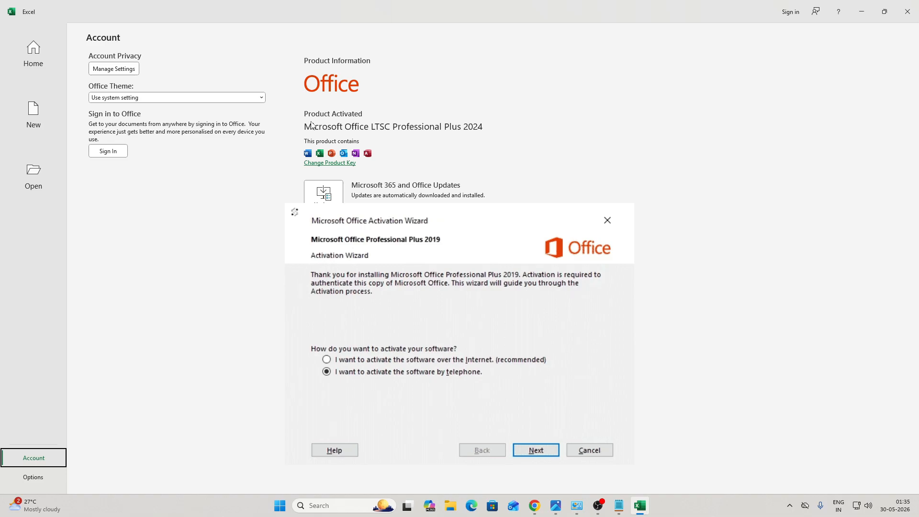
key(Return)
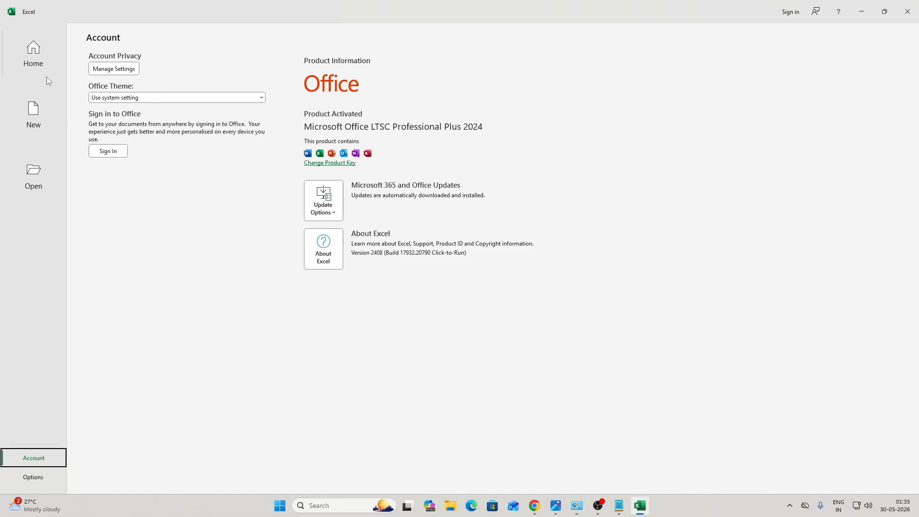
Step: Open a blank workbook, select a cell block from D3, and browse the Insert and Data options
click(34, 115)
click(125, 112)
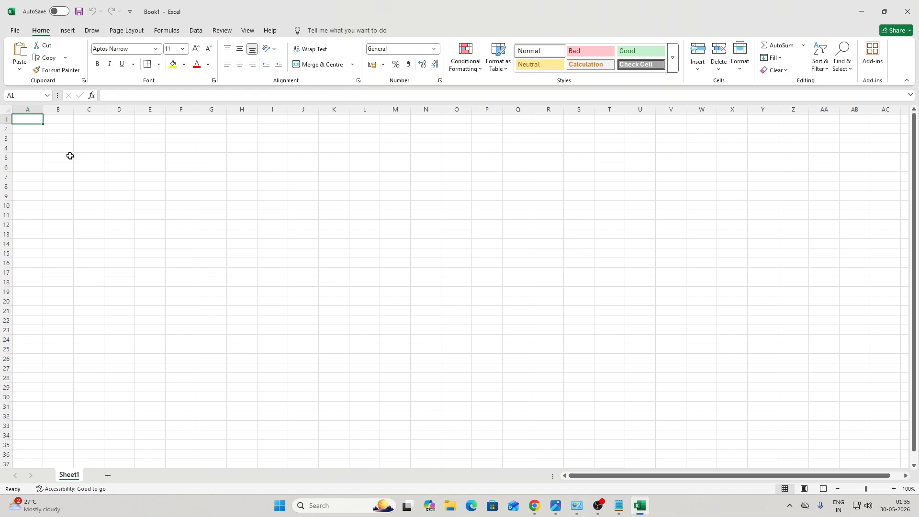
drag(119, 139, 548, 283)
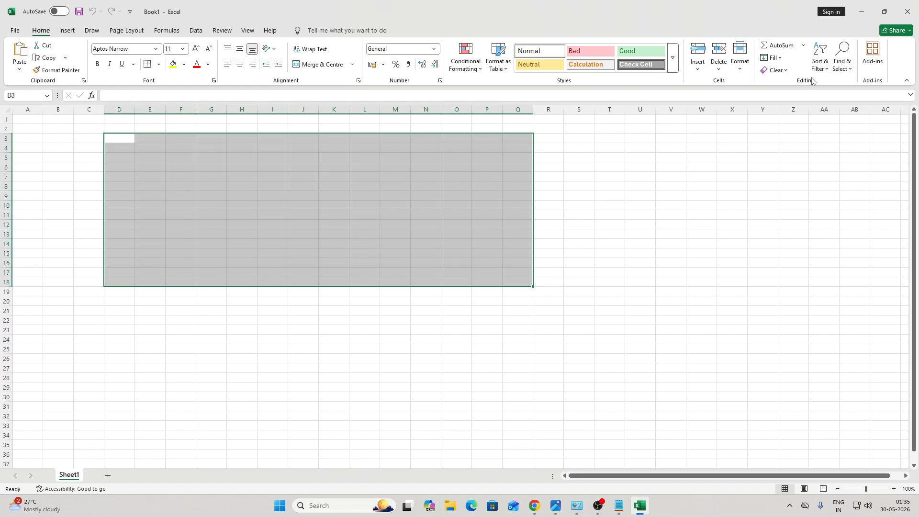
click(697, 66)
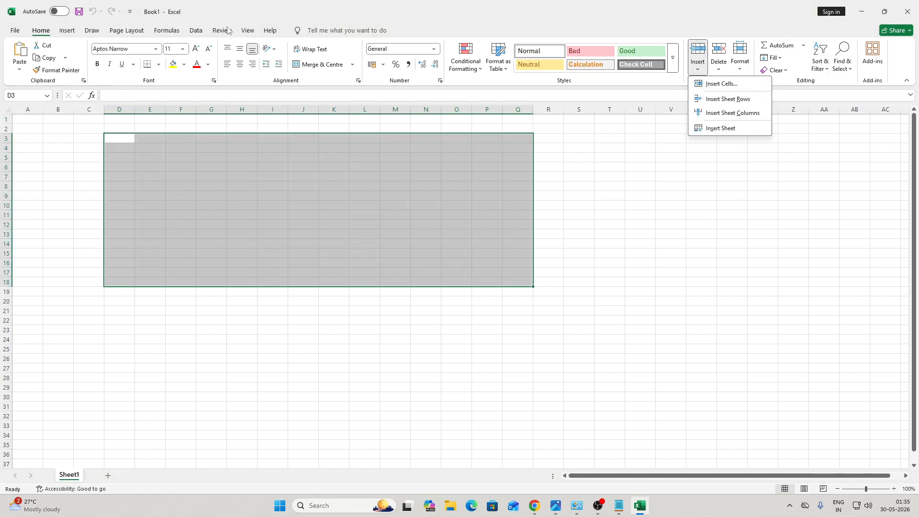
click(201, 31)
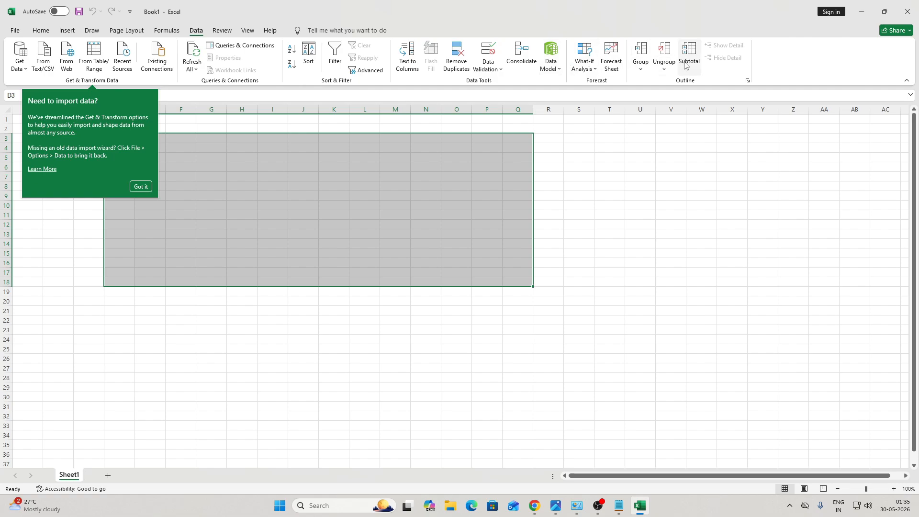
Step: Run Update Now from the Account page's Update Options to check for Office updates
click(21, 32)
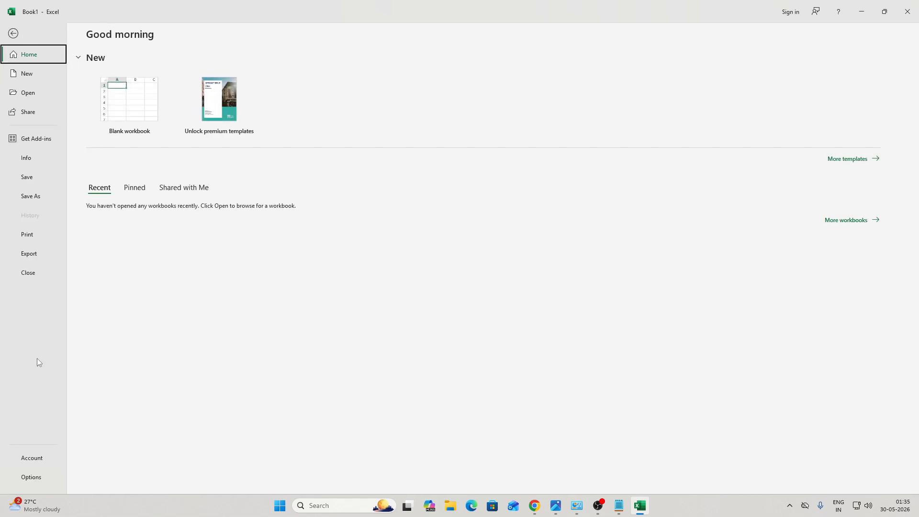
click(34, 462)
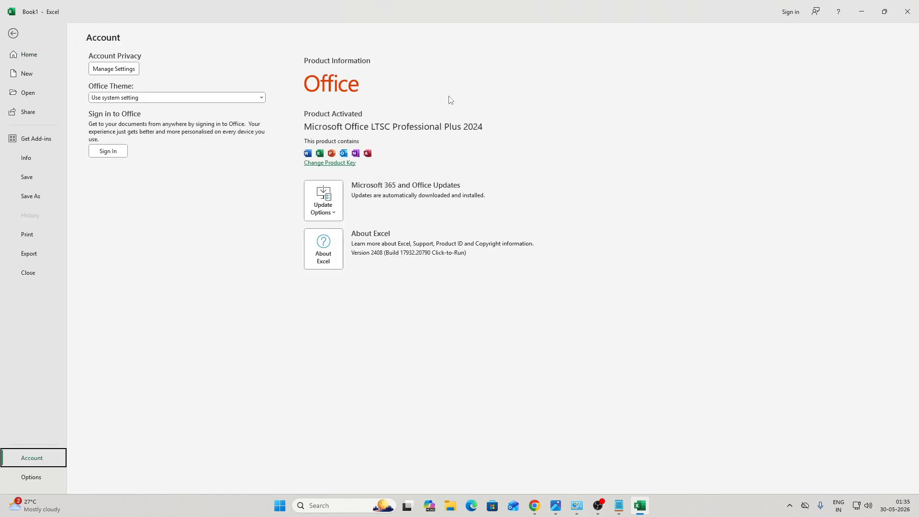
click(323, 201)
click(357, 244)
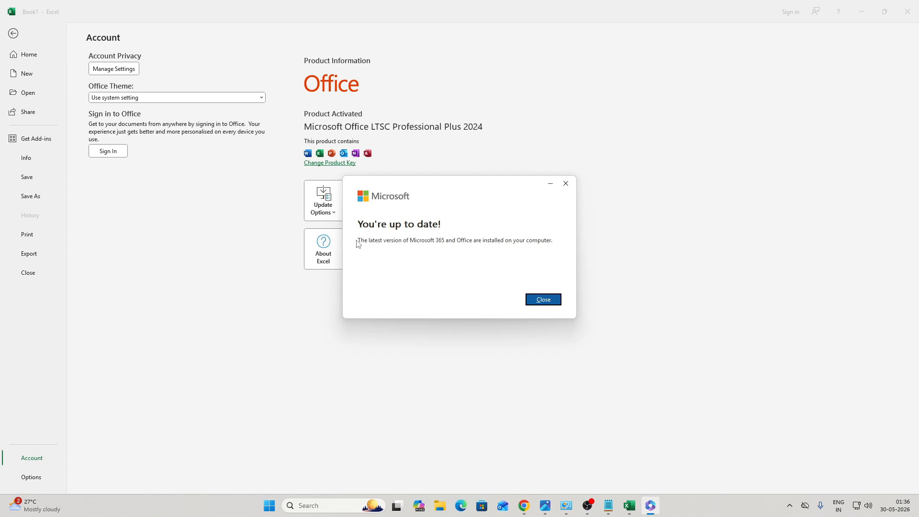
Step: Dismiss the 'You're up to date!' message, return to the worksheet, and close Excel
click(566, 184)
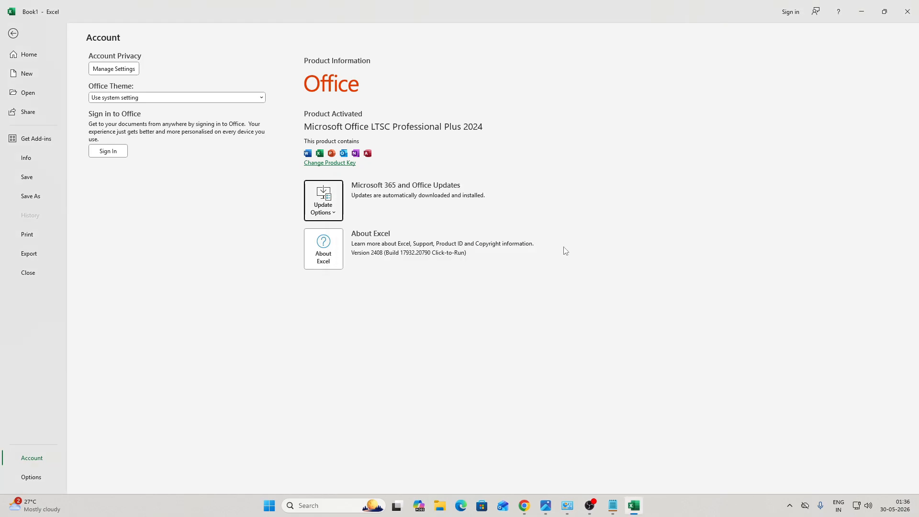
click(13, 33)
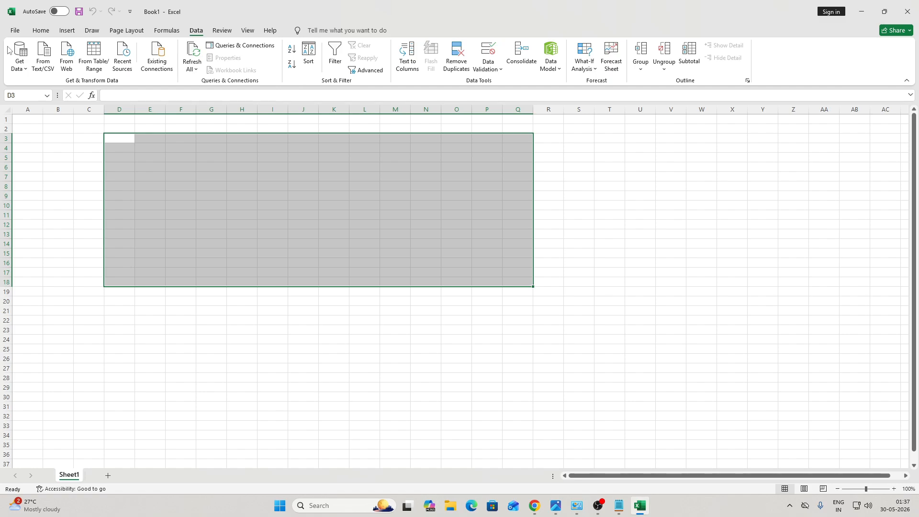
click(915, 8)
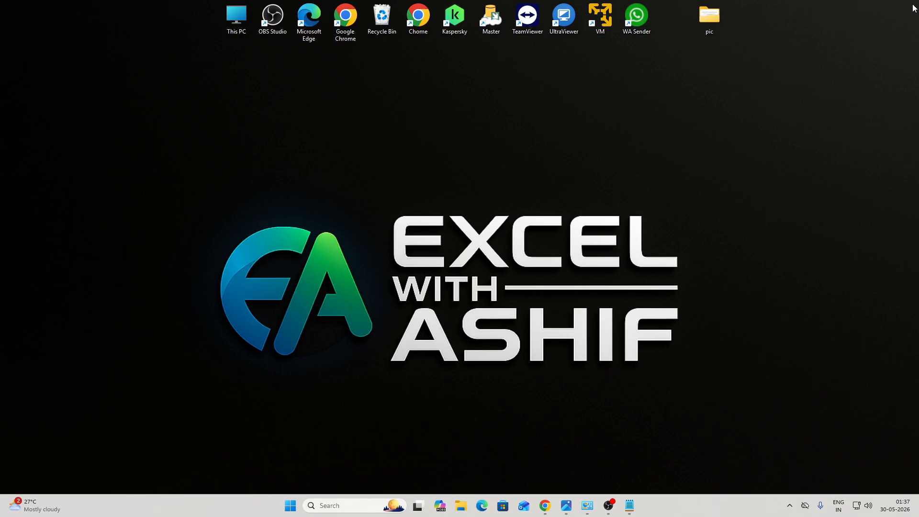